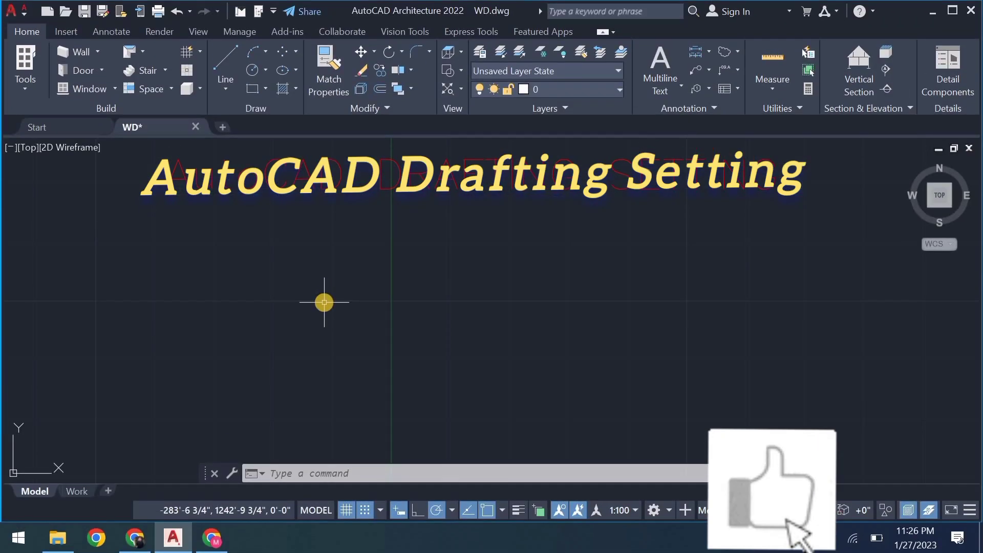
# Open the Drafting Settings, review the Snap and Grid options, and close the dialog without changing anything
pyautogui.write('S')
pyautogui.press('Return')
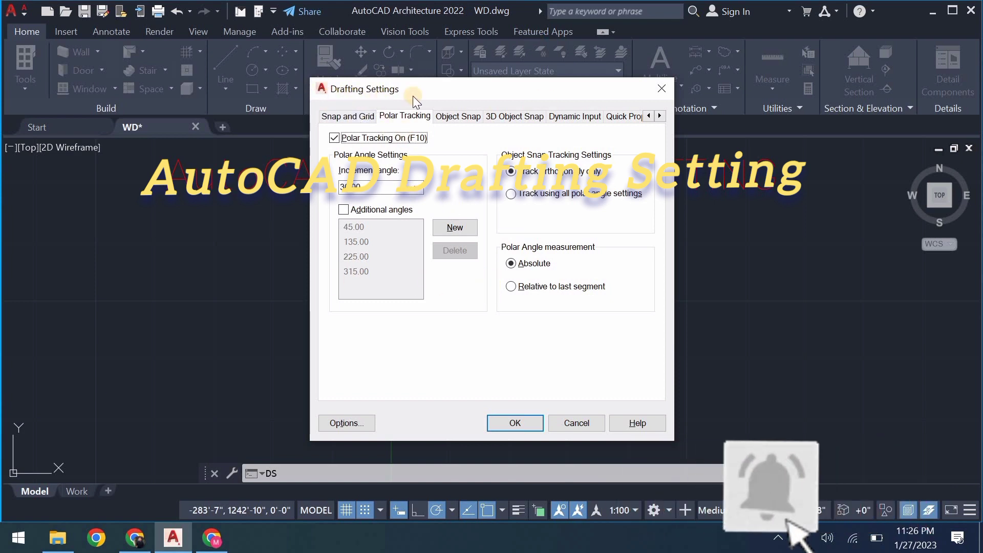
pyautogui.click(350, 116)
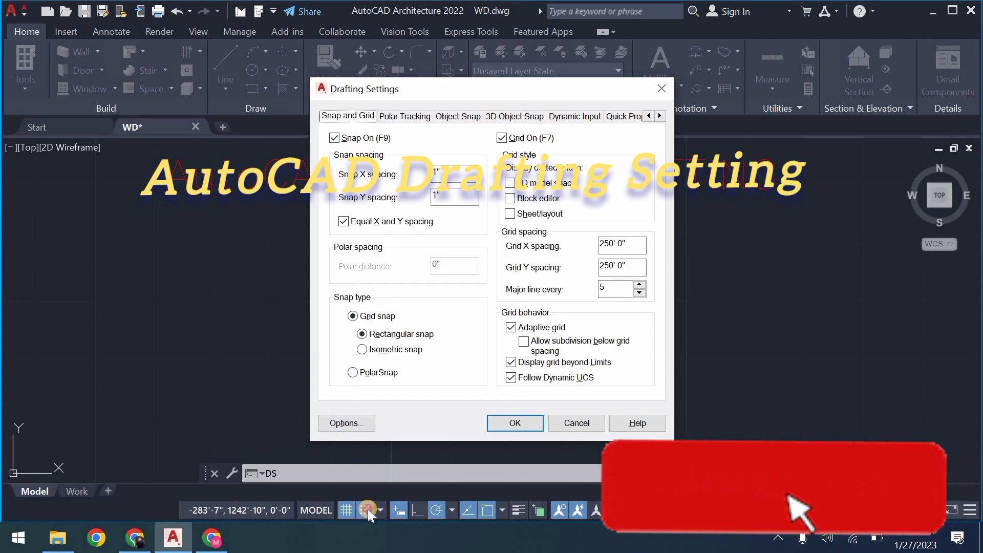
pyautogui.click(278, 407)
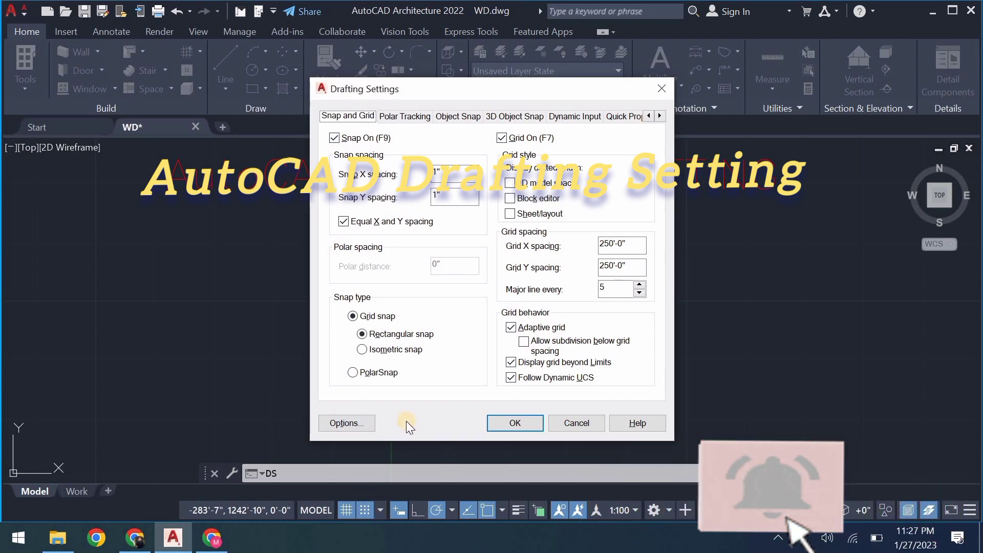
pyautogui.click(568, 423)
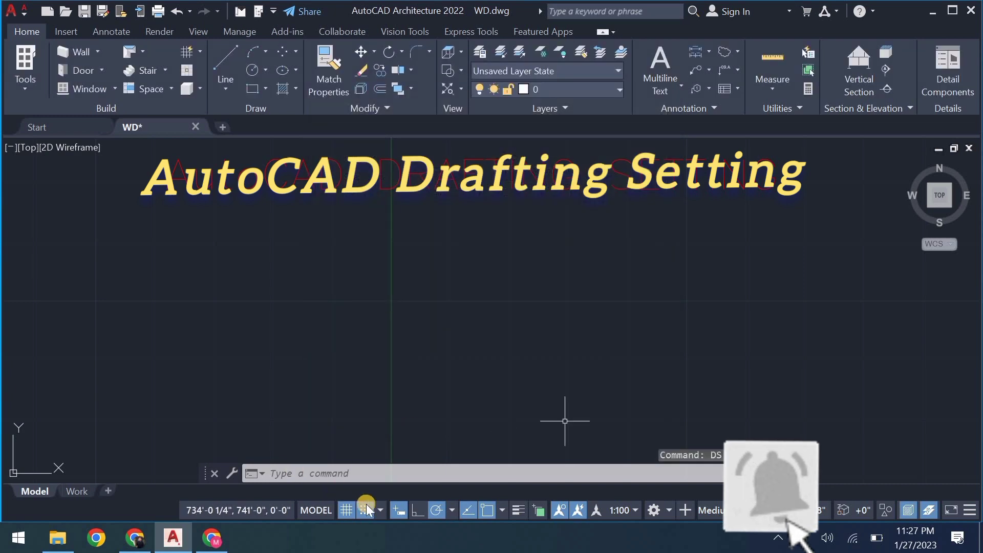
# Toggle snap mode off and back on, and review the Snap and Grid options in the Drafting Settings
pyautogui.click(367, 508)
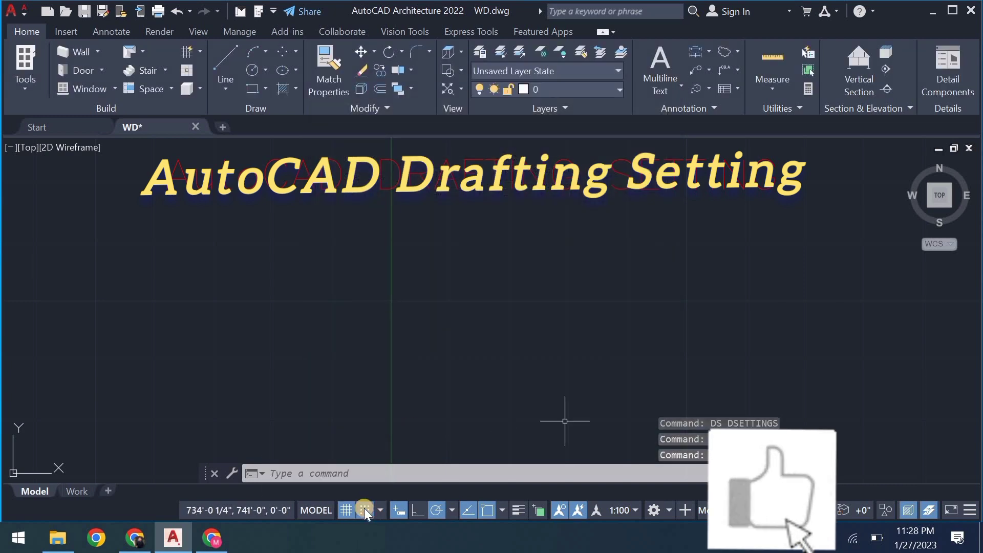
pyautogui.press('Escape')
pyautogui.write('DS')
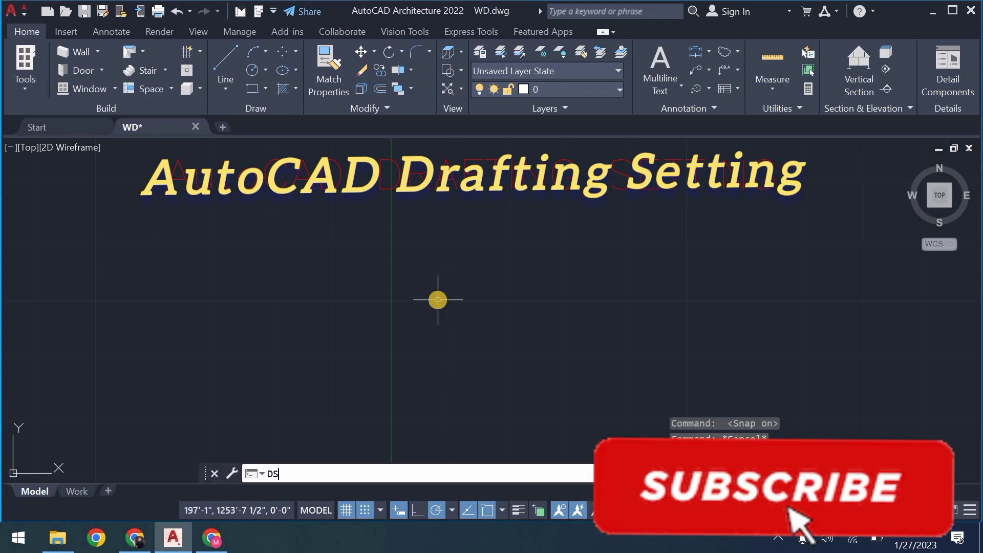
pyautogui.press('Return')
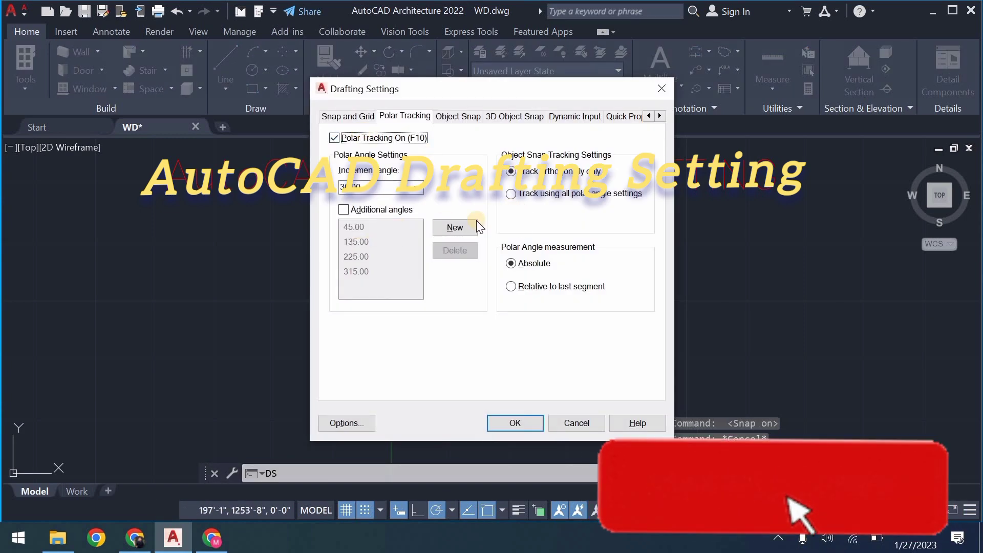
pyautogui.click(344, 117)
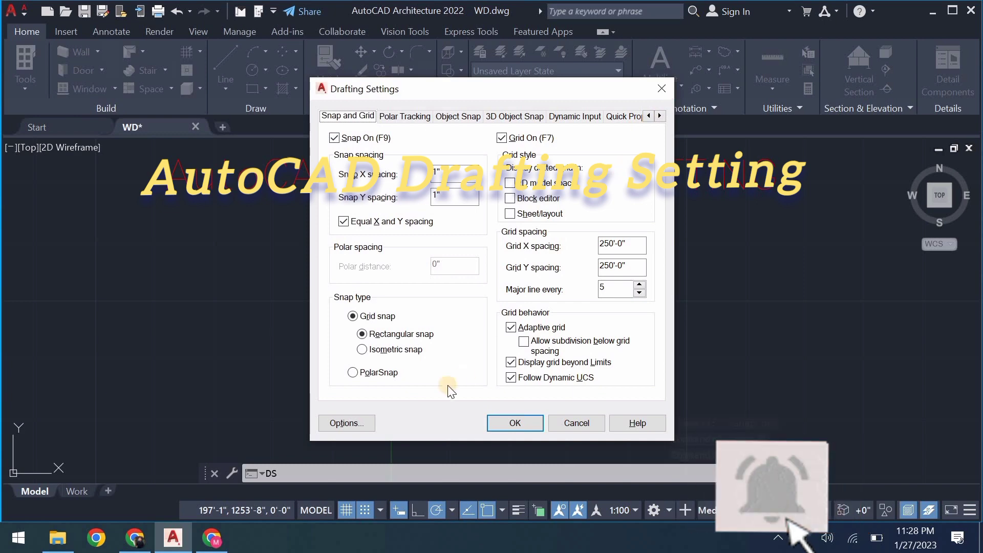
pyautogui.press('Escape')
# Draw a triangle from three line segments, with a horizontal base about 690' long and the apex above it
pyautogui.write('L')
pyautogui.press('Return')
pyautogui.click(386, 364)
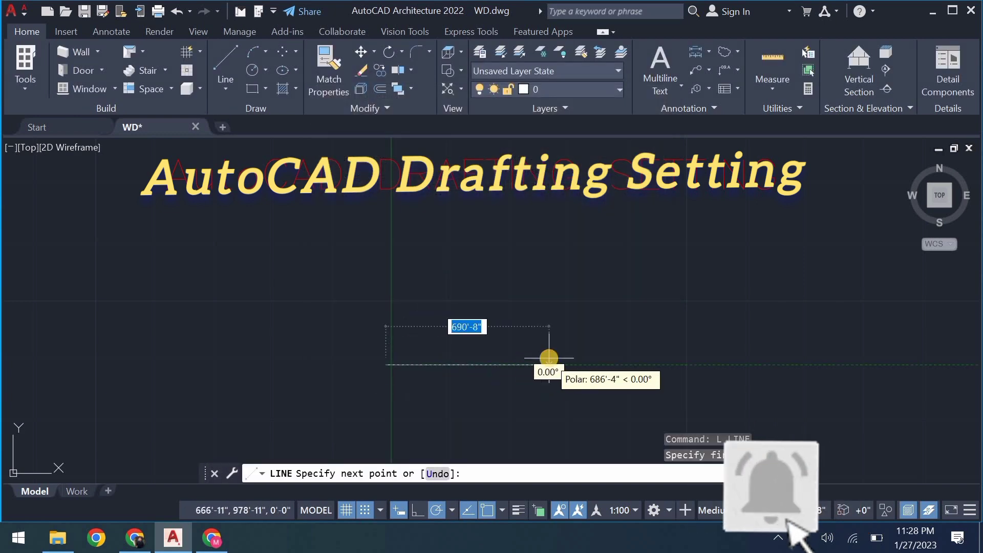
pyautogui.click(549, 365)
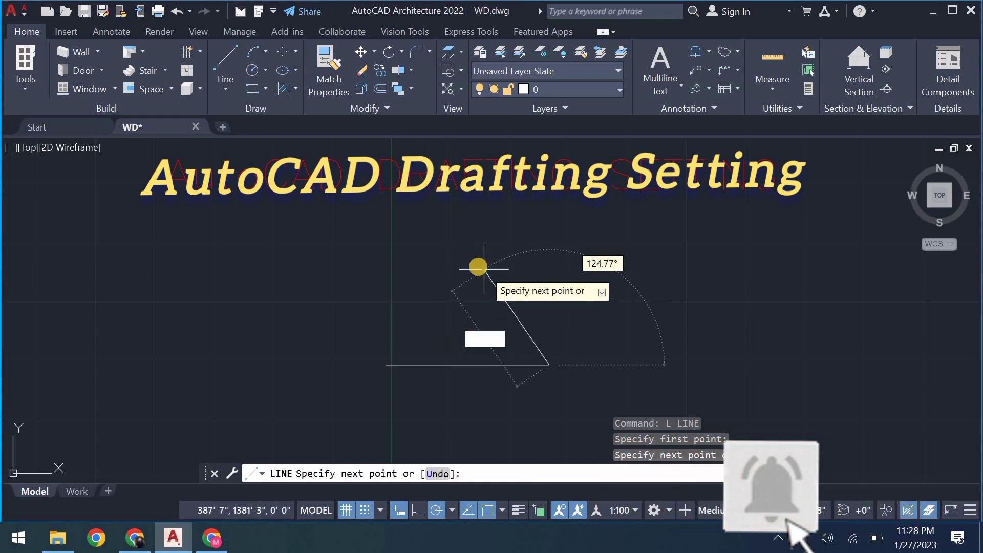
pyautogui.click(458, 269)
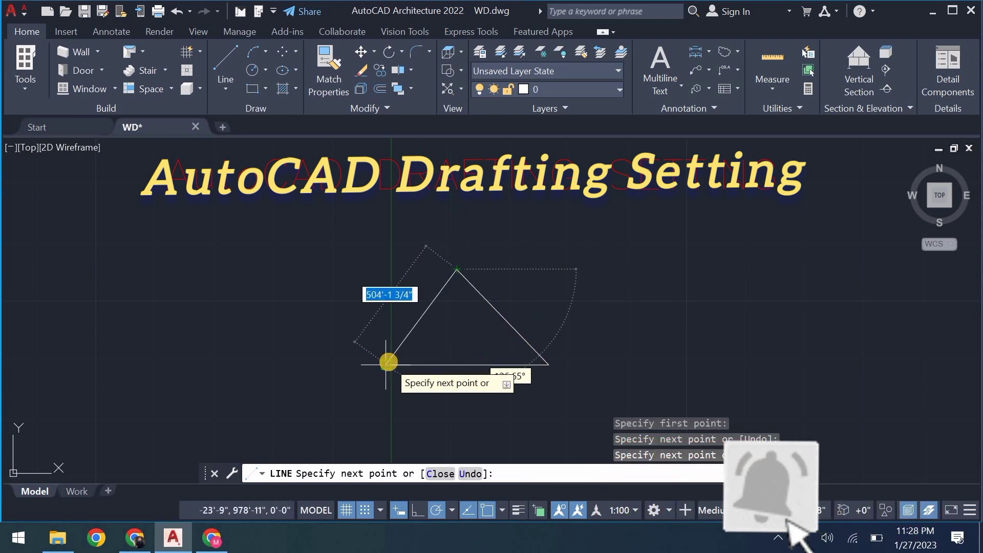
pyautogui.click(388, 363)
pyautogui.press('Escape')
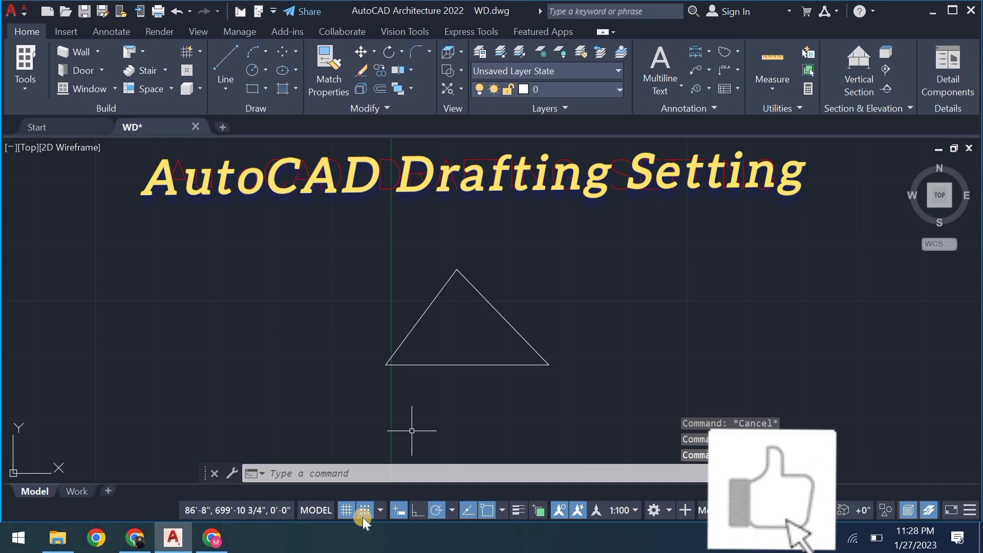
# Toggle the Snap On option off and on in the Snap and Grid drafting settings and close without applying
pyautogui.write('DS')
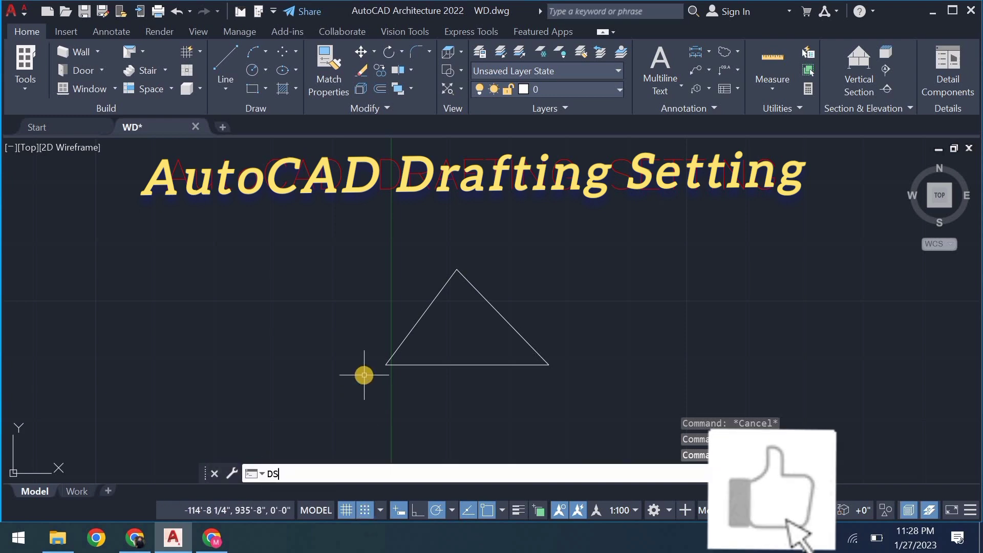
pyautogui.press('Return')
pyautogui.click(334, 137)
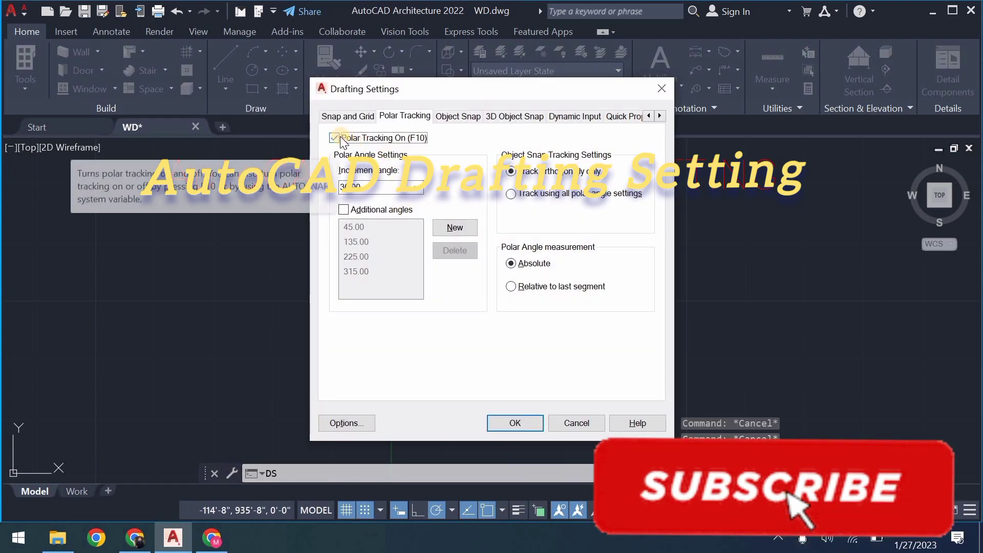
pyautogui.click(346, 117)
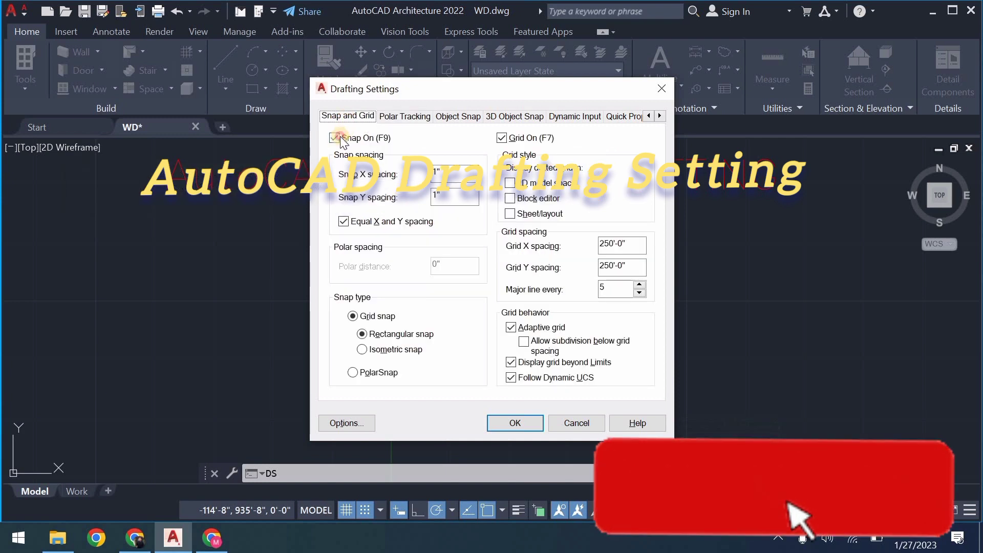
pyautogui.click(342, 139)
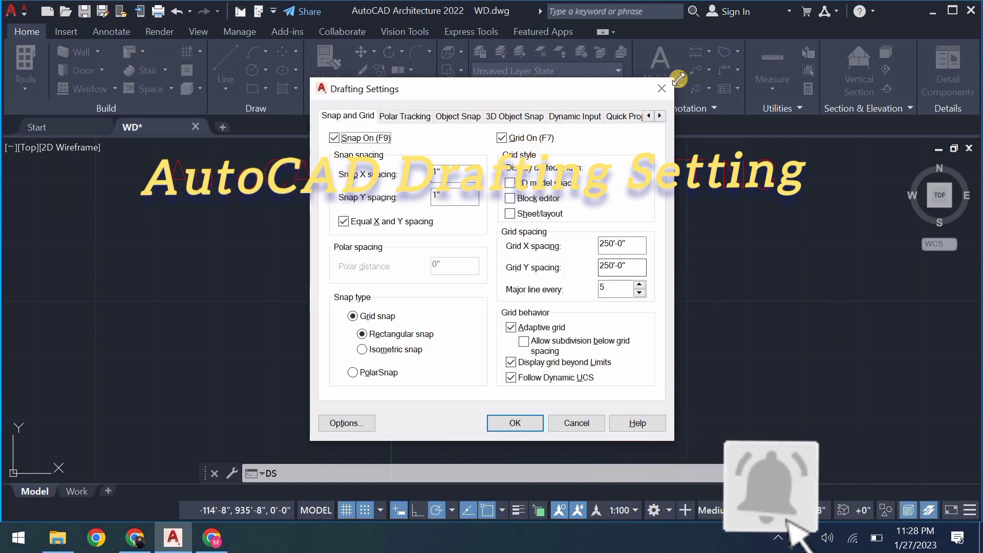
pyautogui.click(663, 87)
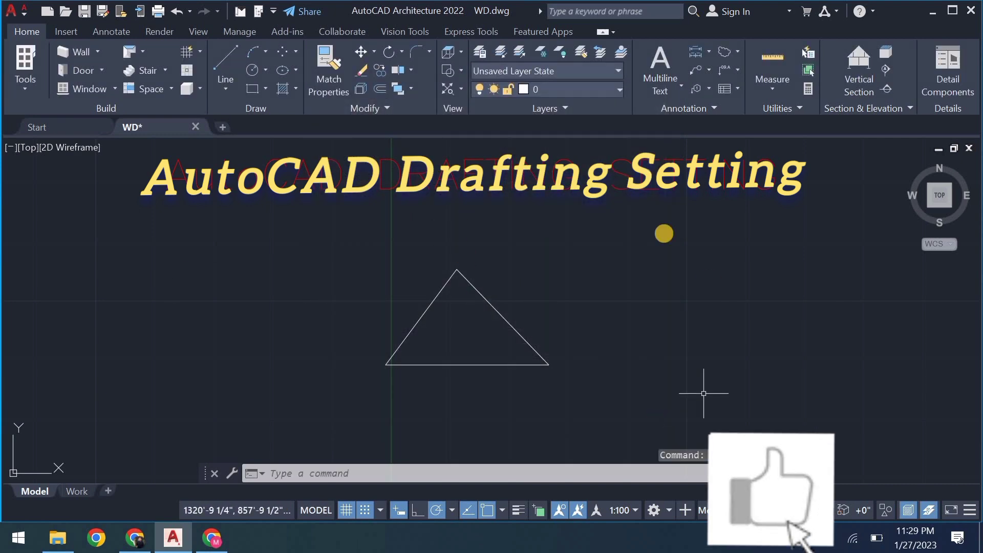
# Select the whole triangle and delete it from the drawing
pyautogui.moveTo(663, 229); pyautogui.dragTo(329, 407)
pyautogui.press('Delete')
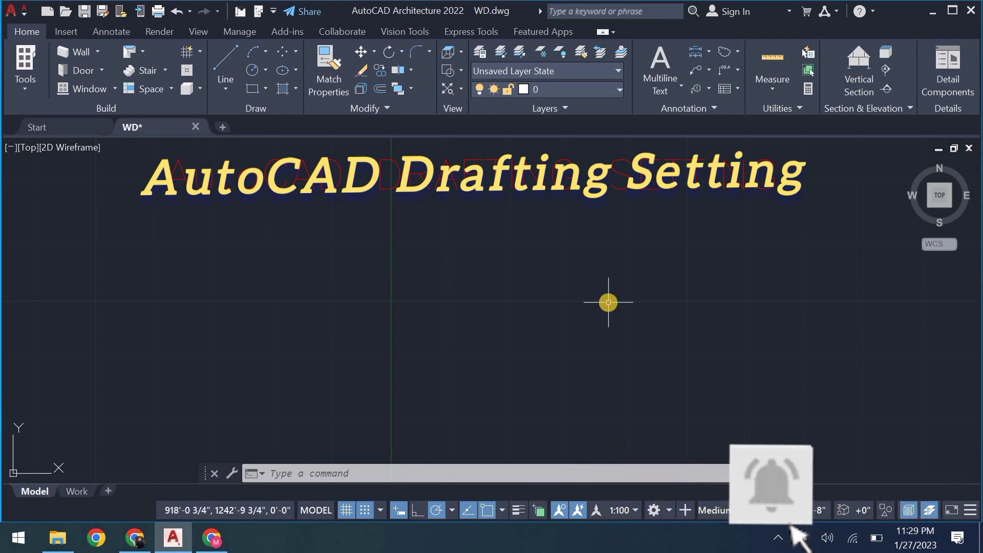
# Turn the drawing grid display off and back on
pyautogui.click(345, 514)
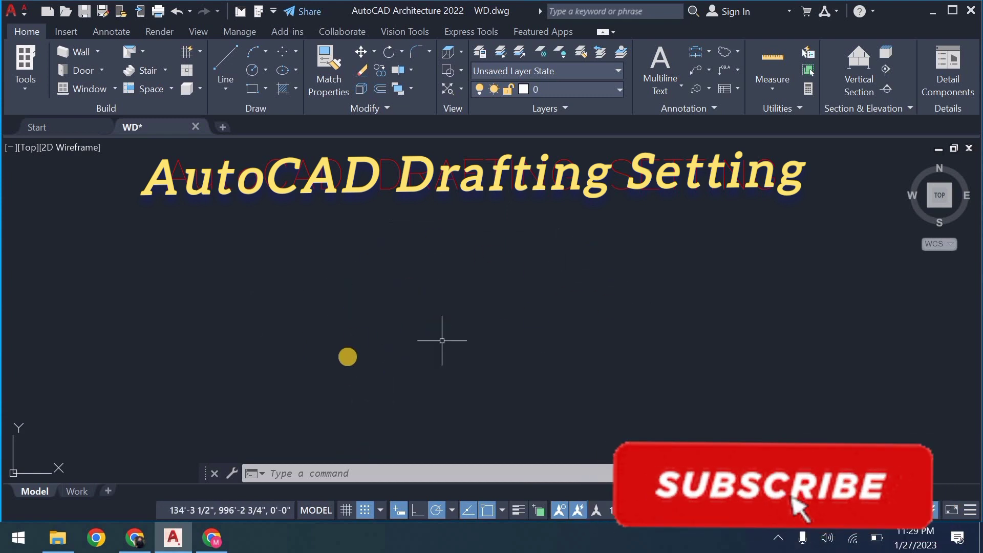
pyautogui.click(346, 510)
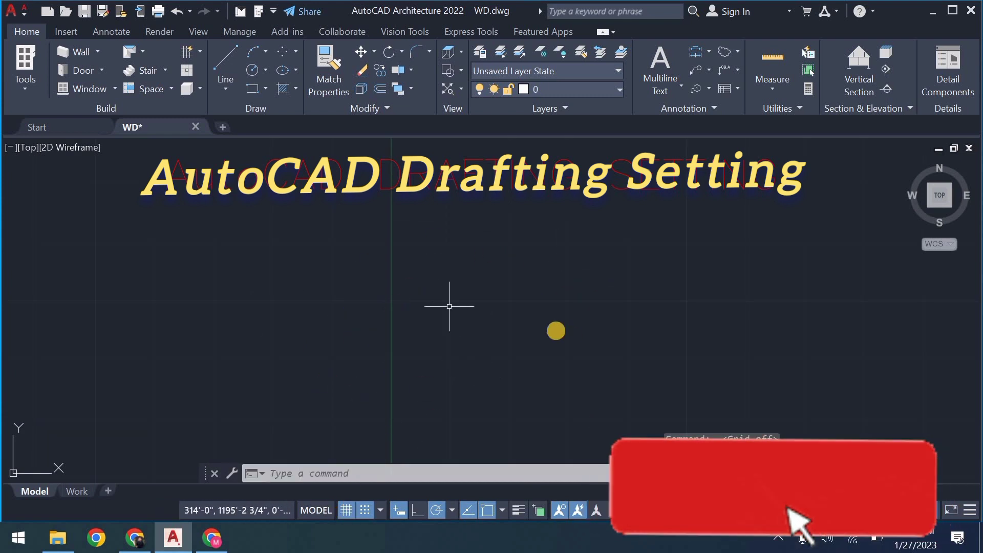
# Set the snap type to Isometric snap in the Snap and Grid drafting settings and apply it, leaving the grid on
pyautogui.write('DS')
pyautogui.press('Return')
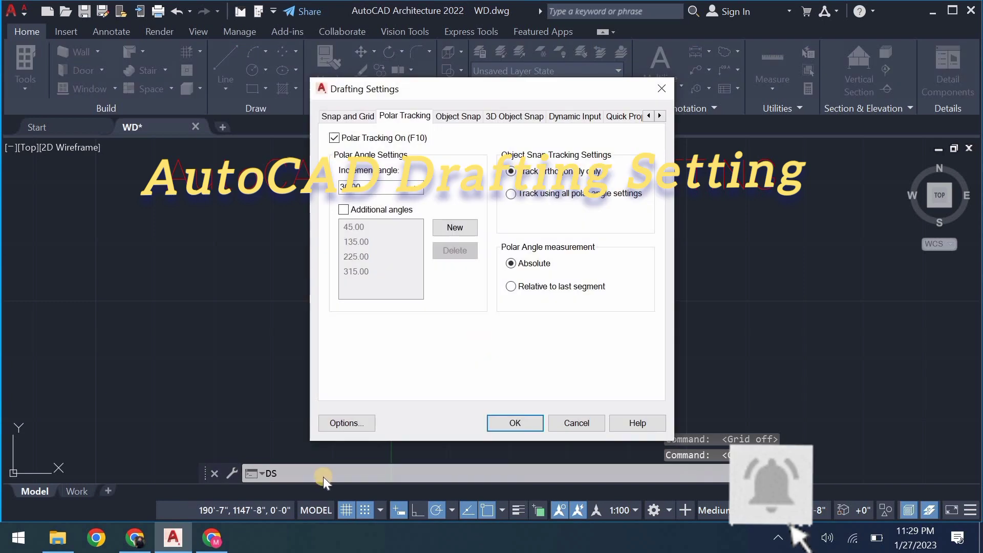
pyautogui.click(365, 117)
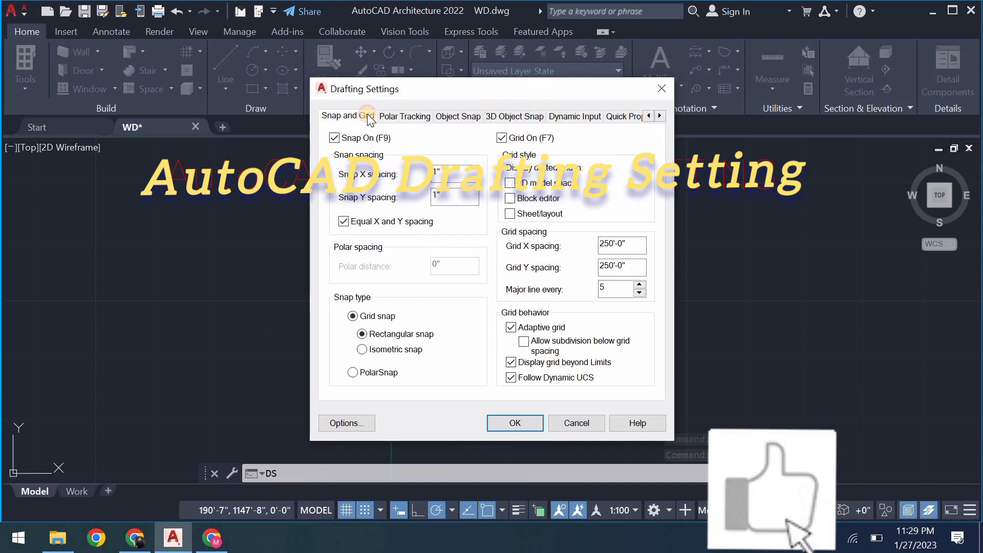
pyautogui.click(504, 137)
pyautogui.click(503, 140)
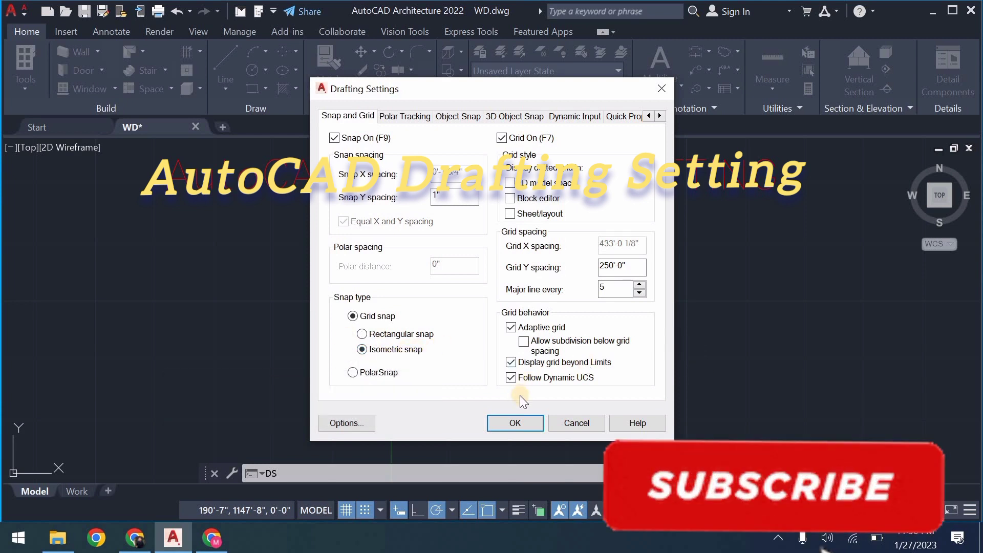
pyautogui.click(531, 420)
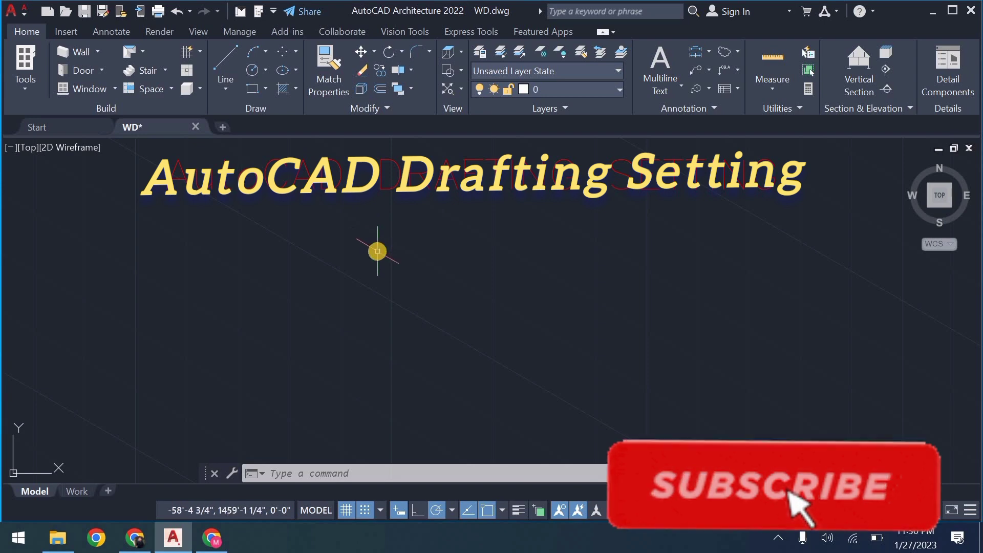
# Reopen the Drafting Settings and select Rectangular snap as the snap type
pyautogui.write('DS')
pyautogui.press('Return')
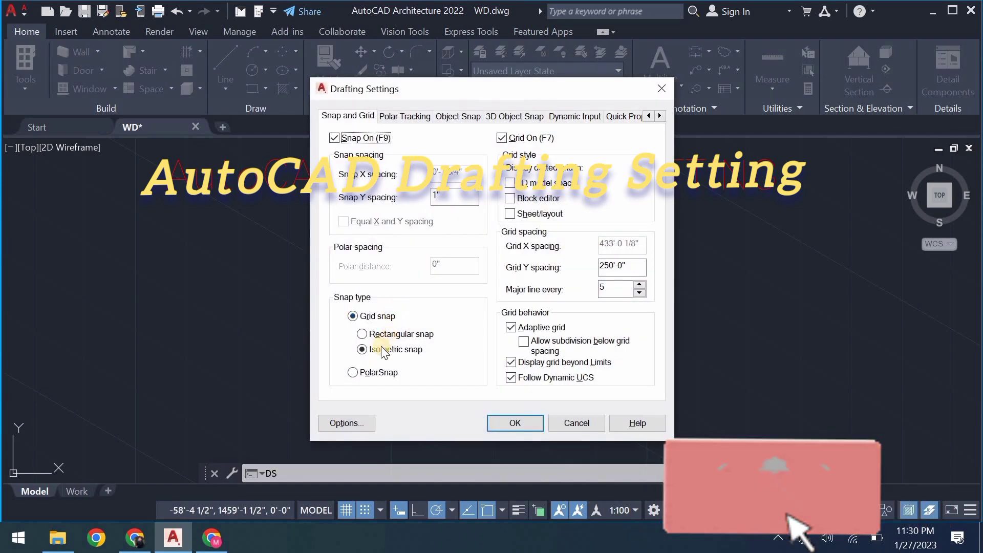
pyautogui.click(380, 348)
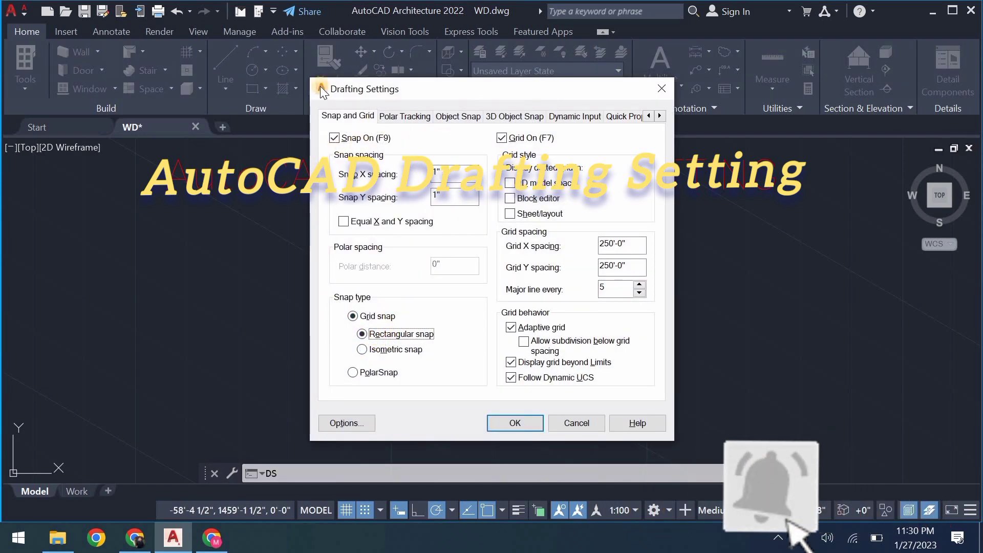
# Toggle polar tracking off and back on in the Drafting Settings and close the dialog without applying
pyautogui.click(403, 119)
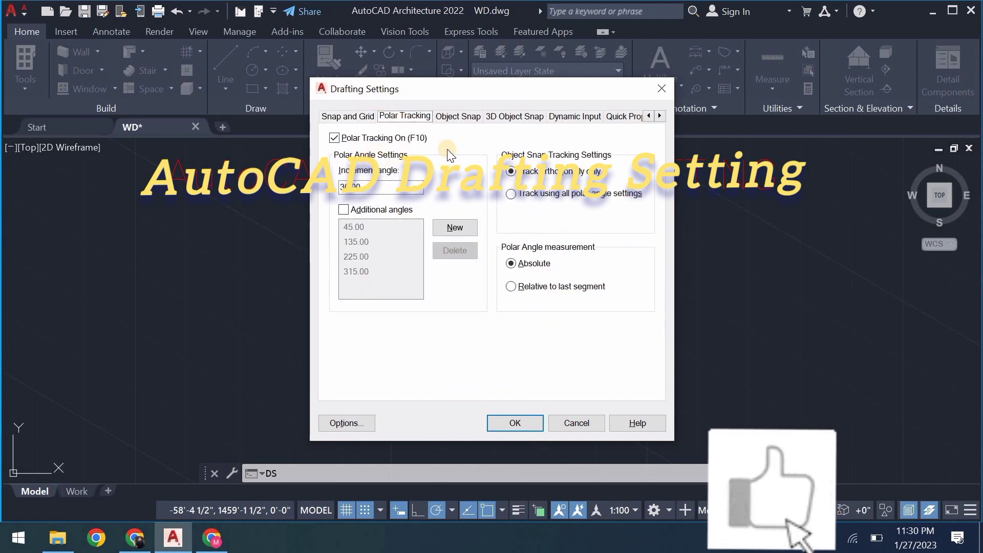
pyautogui.click(334, 138)
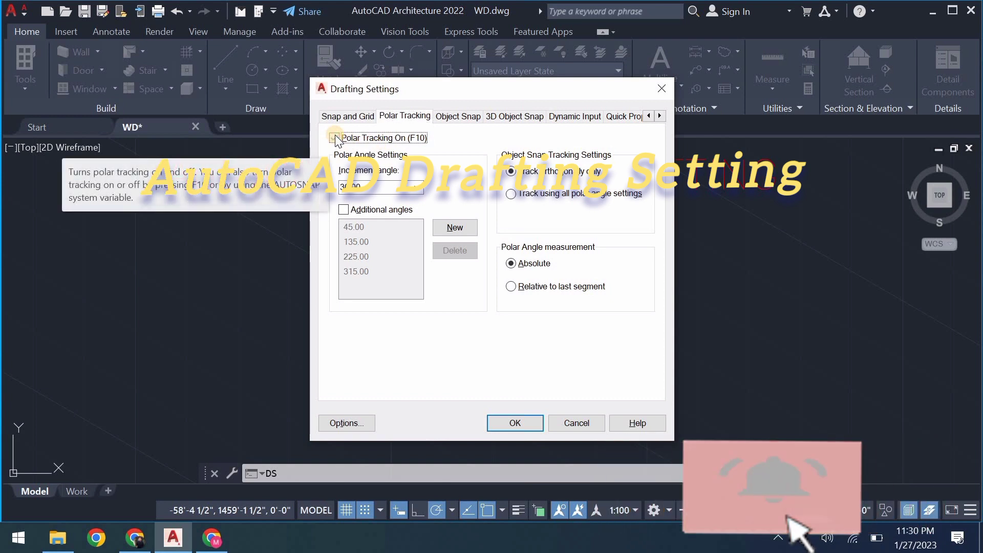
pyautogui.click(334, 137)
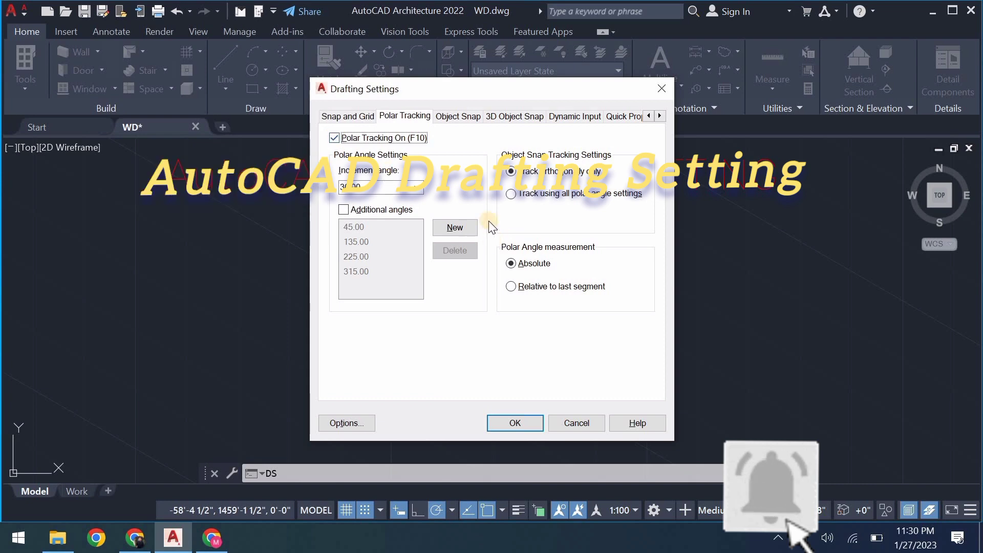
pyautogui.click(662, 89)
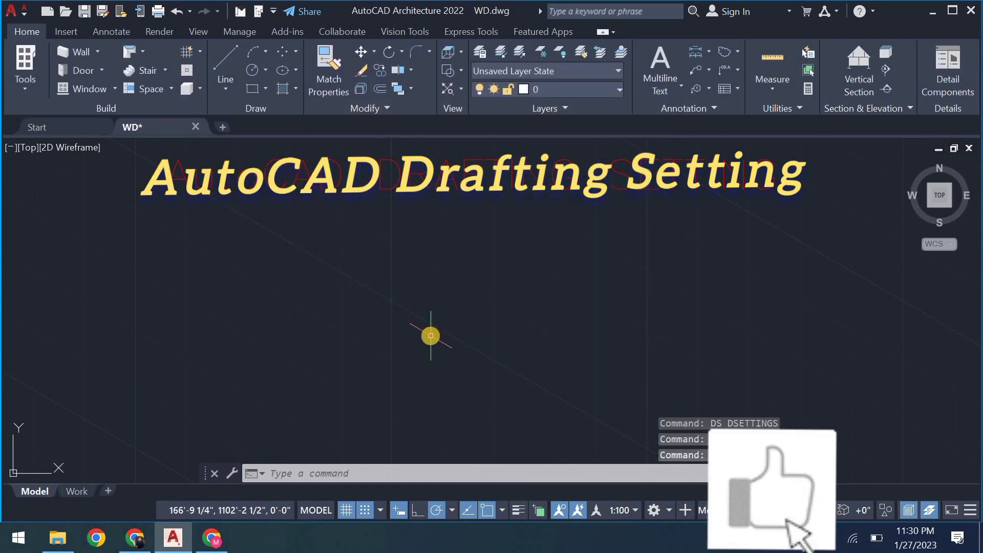
pyautogui.write('l')
pyautogui.press('Return')
pyautogui.click(351, 400)
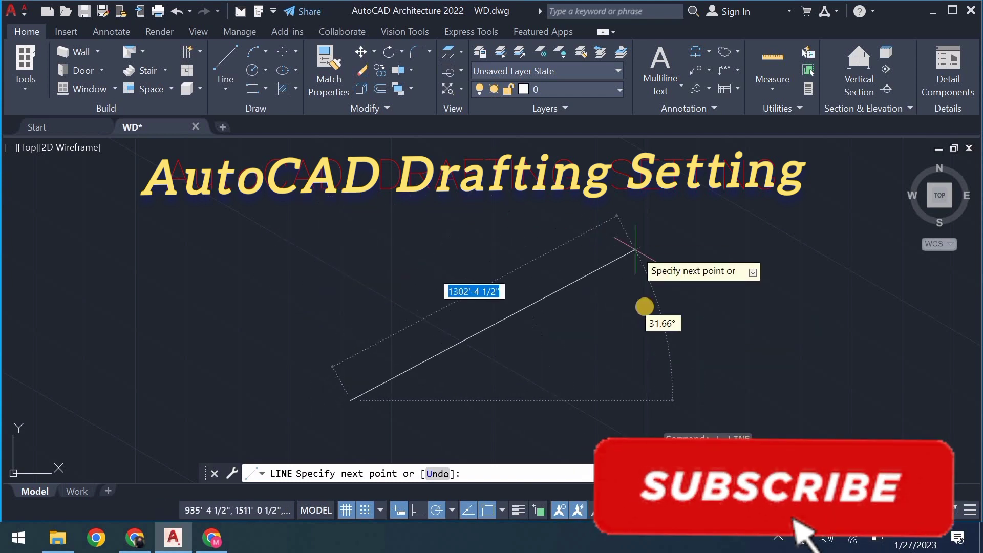
pyautogui.press('Escape')
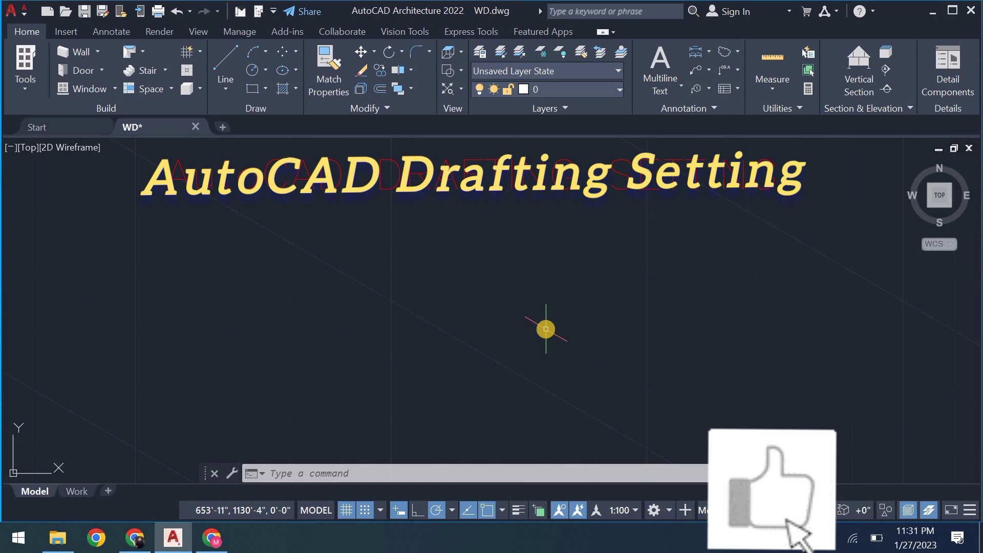
pyautogui.press('Escape')
# Set the snap type to Rectangular snap in the Snap and Grid drafting settings and apply it
pyautogui.write('DS')
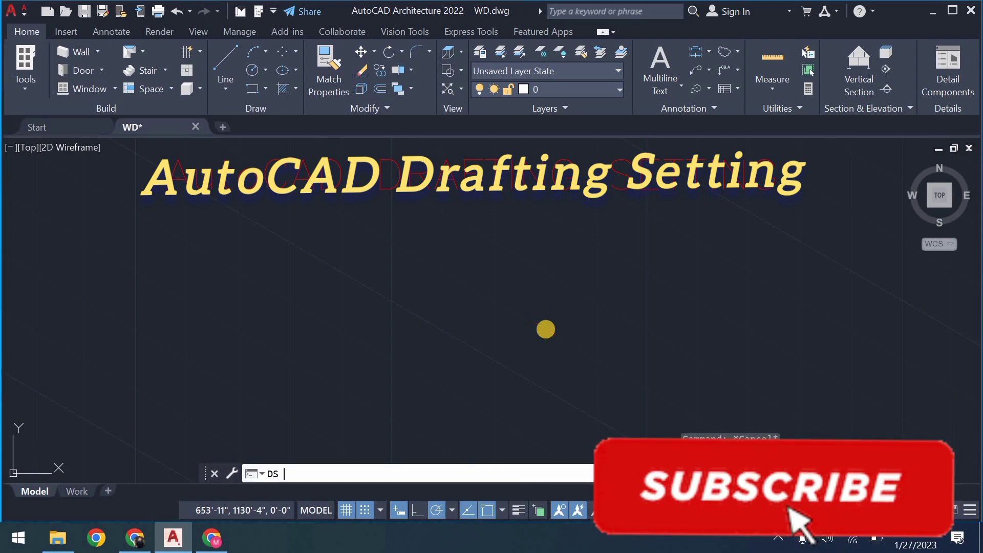
pyautogui.press('Return')
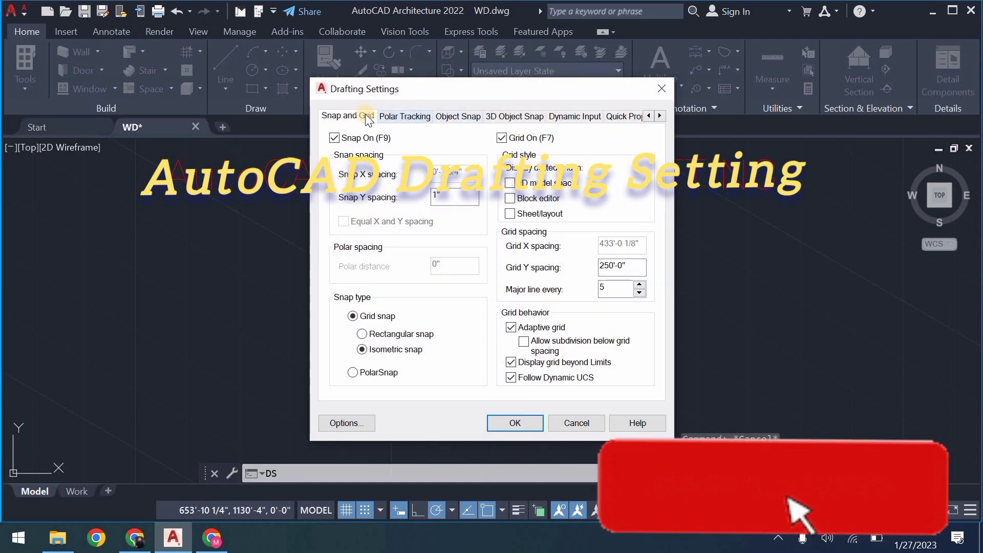
pyautogui.click(405, 116)
pyautogui.click(347, 116)
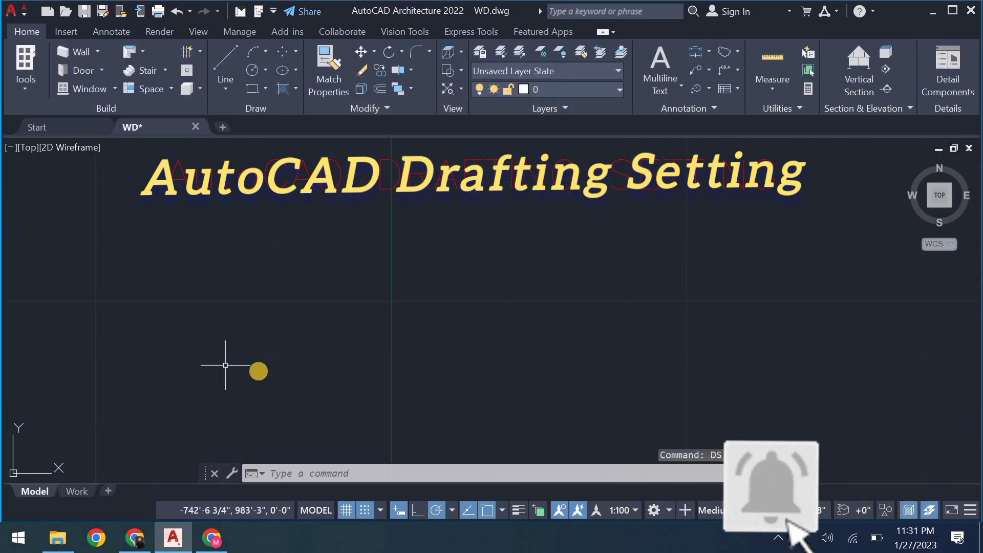
# Open the Polar Tracking drafting settings and choose 30 degrees as the increment angle
pyautogui.write('DS')
pyautogui.press('Return')
pyautogui.click(421, 121)
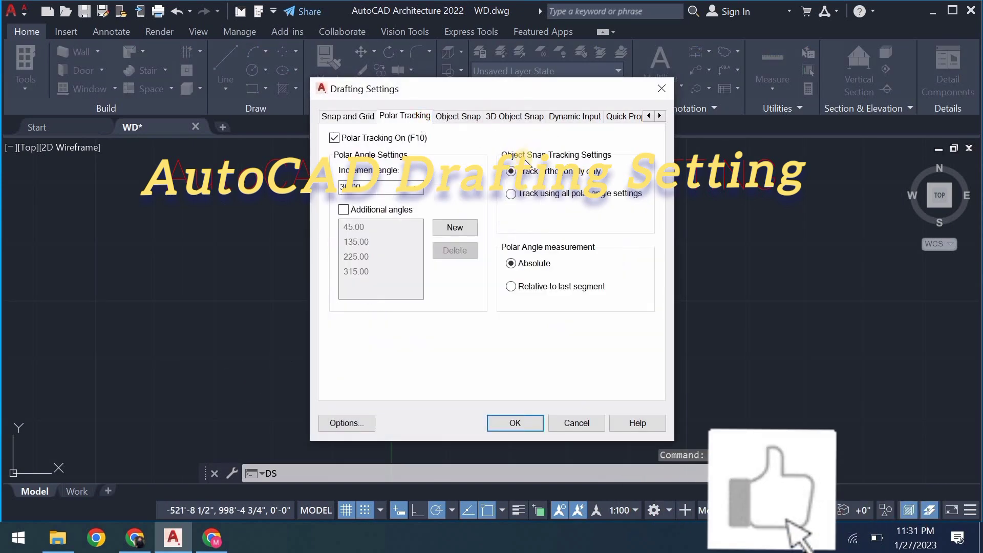
pyautogui.click(405, 189)
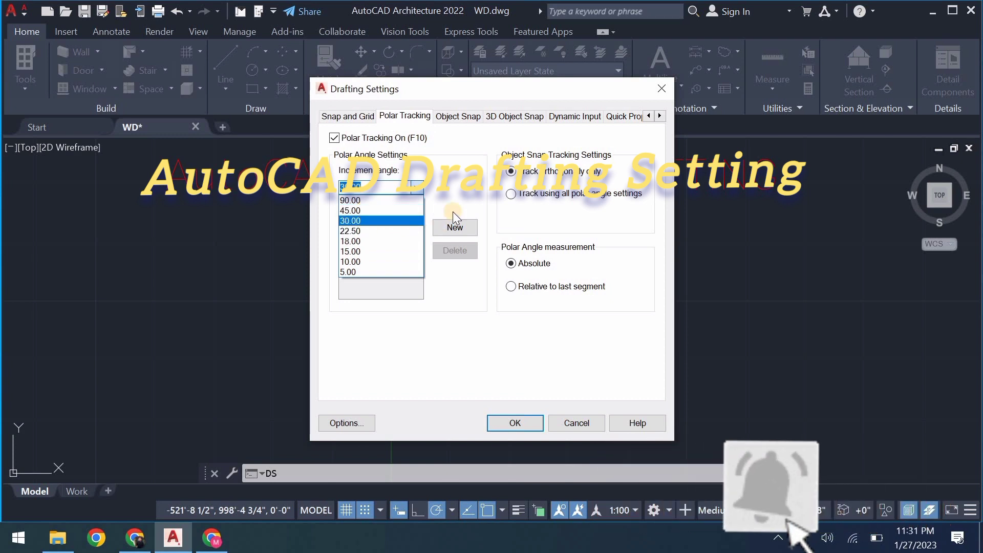
pyautogui.click(382, 223)
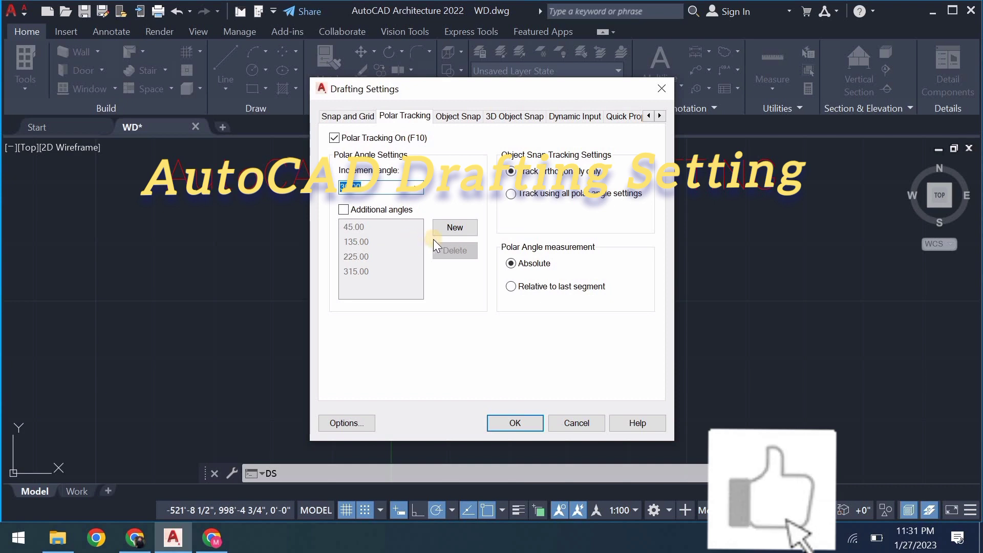
# Enable additional polar angles and add a new angle of 10 degrees to the list
pyautogui.click(454, 230)
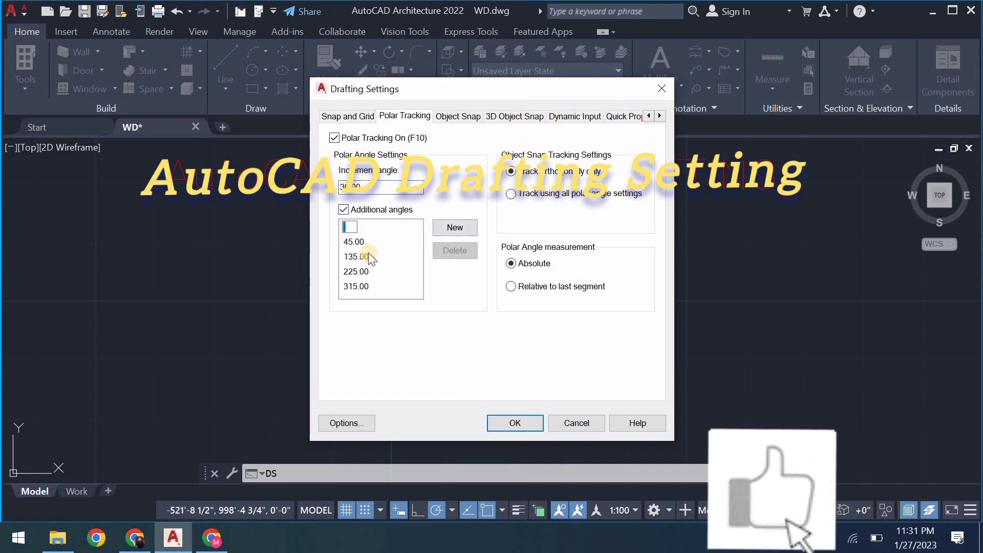
pyautogui.write('13333')
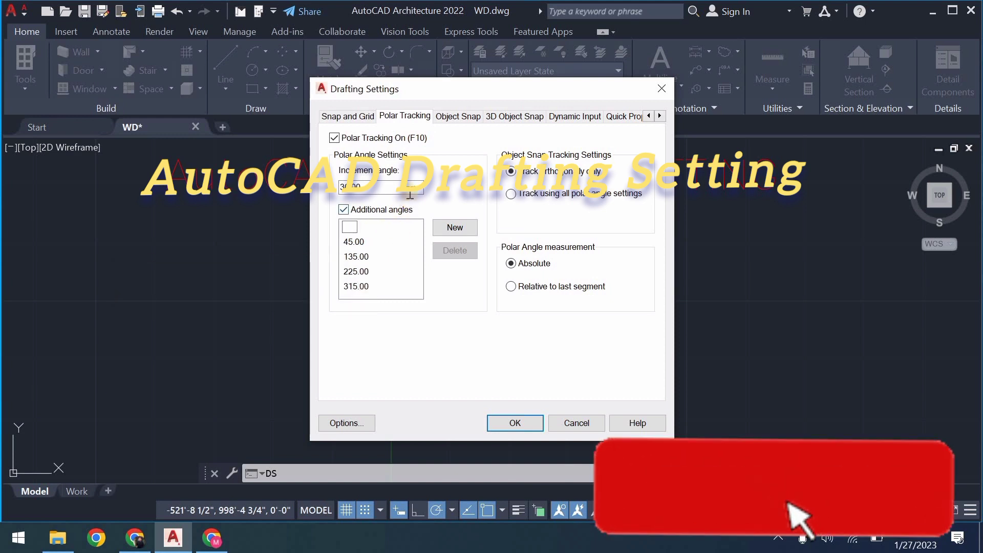
pyautogui.press('Return')
pyautogui.click(537, 299)
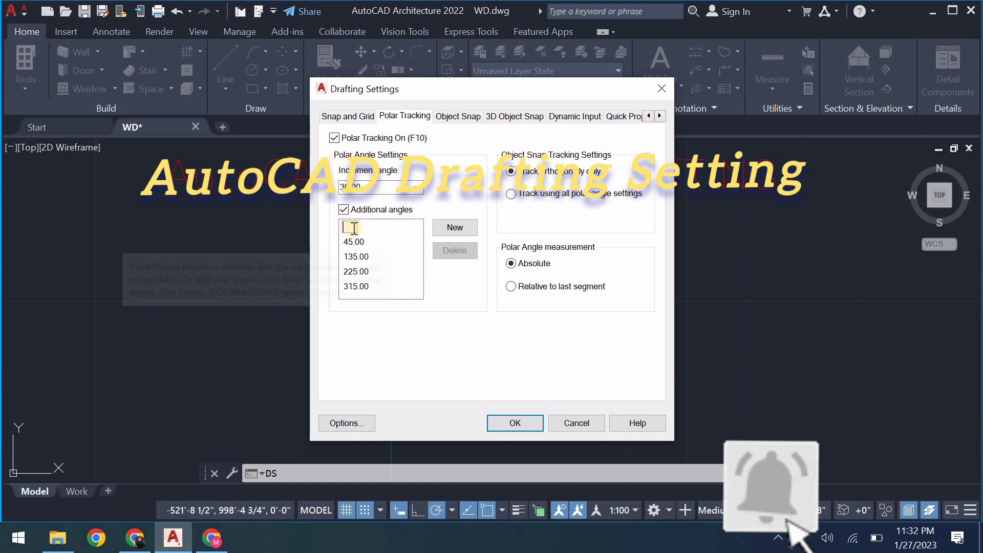
pyautogui.write('10')
pyautogui.press('Return')
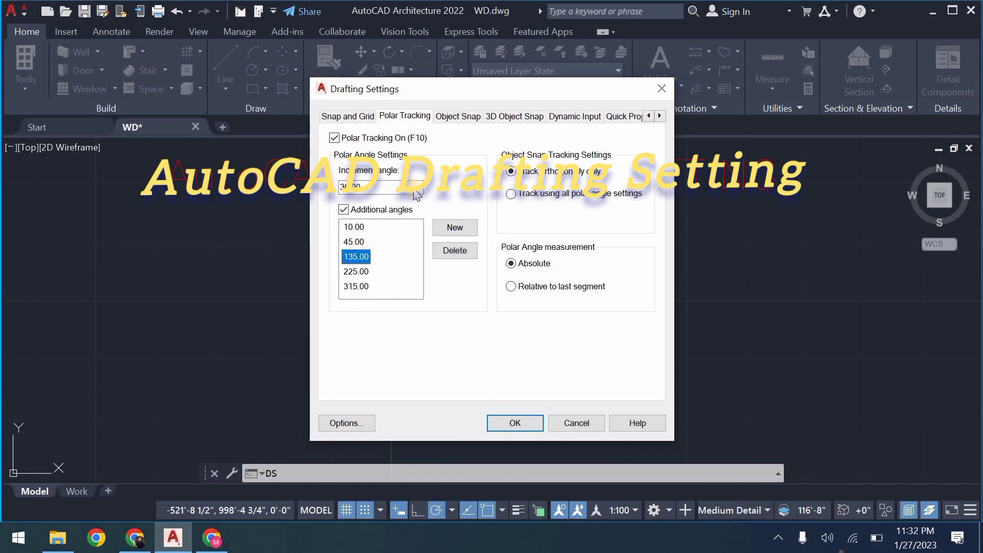
# Reselect 30 degrees as the polar increment angle and apply the drafting settings
pyautogui.click(397, 188)
pyautogui.click(367, 220)
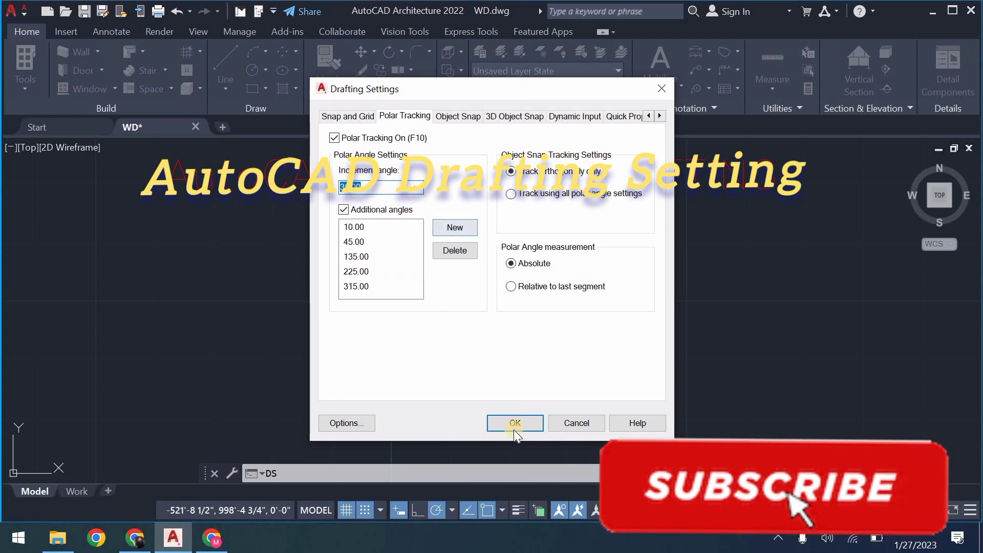
pyautogui.click(491, 424)
# Start a line in the empty drawing area to preview the polar tracking angles, and cancel it
pyautogui.write('l')
pyautogui.press('Return')
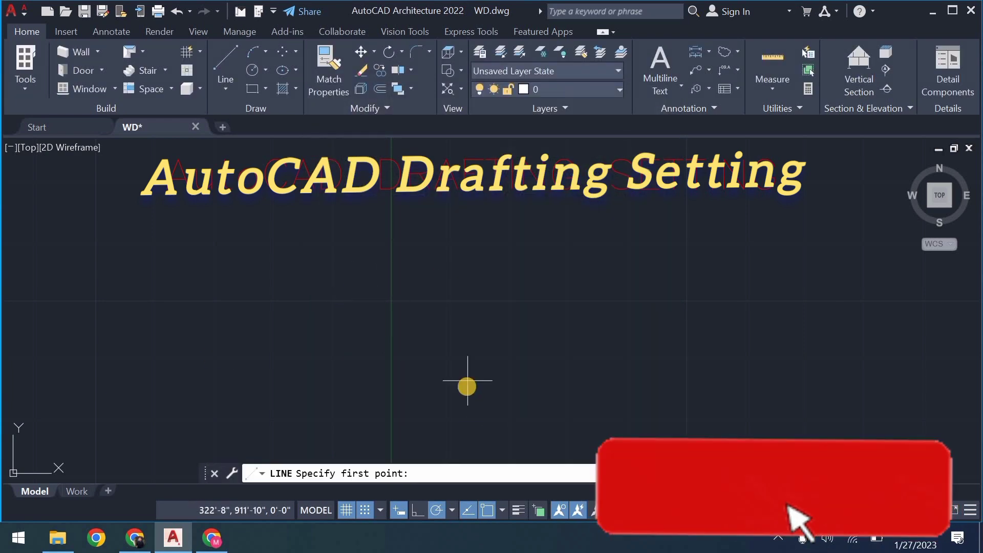
pyautogui.click(467, 386)
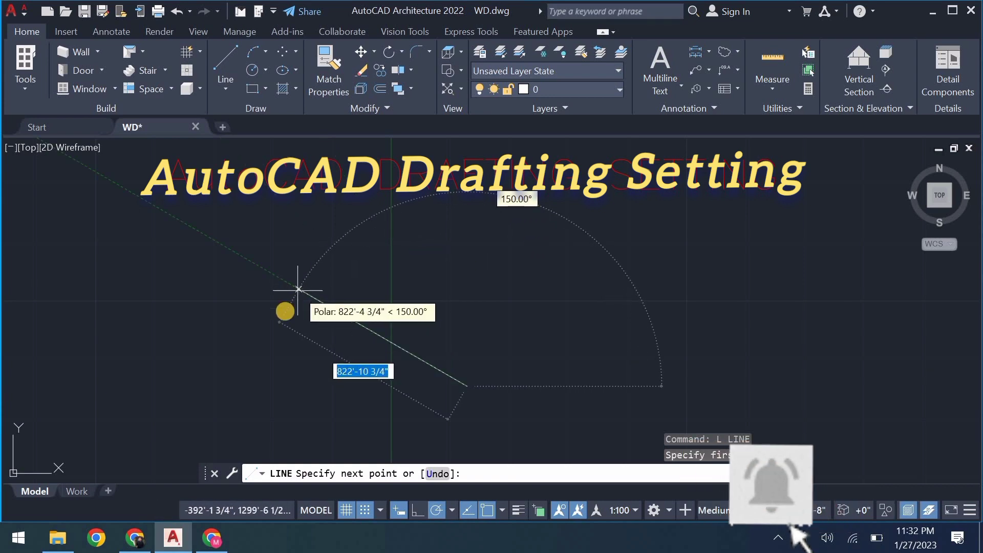
pyautogui.press('Escape')
# Open the Object Snap drafting settings and clear Endpoint, Midpoint, Center, Geometric Center, Node, Quadrant and Intersection
pyautogui.write('D')
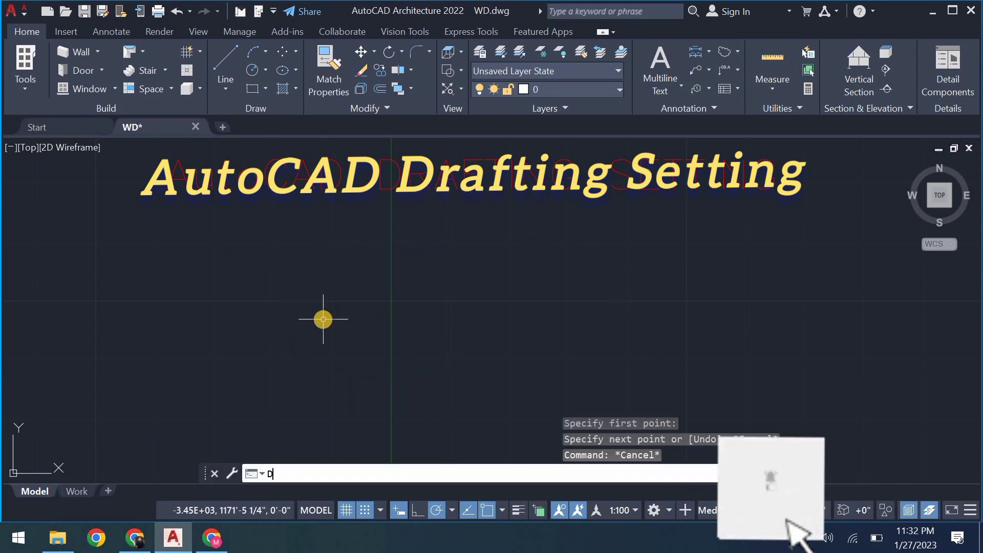
pyautogui.write('S')
pyautogui.press('Return')
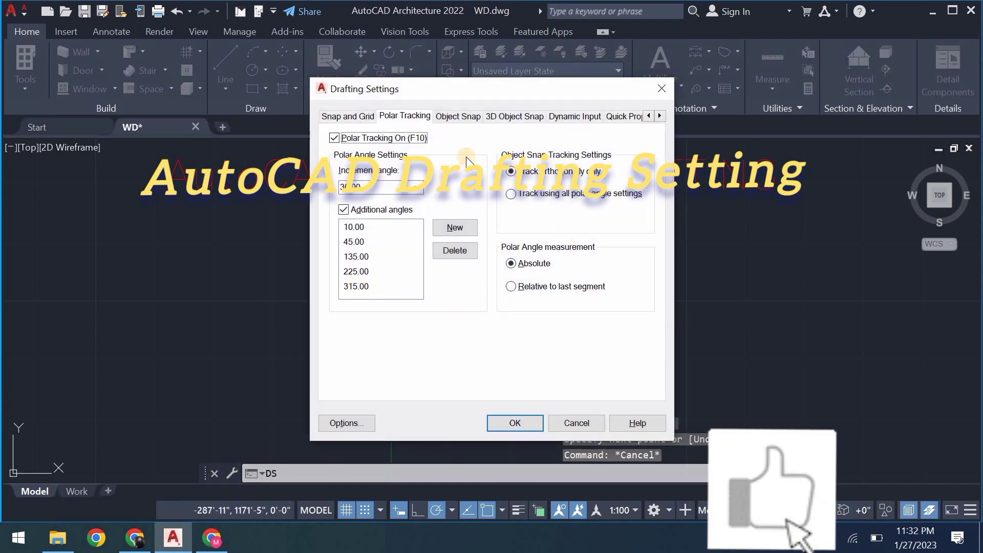
pyautogui.click(468, 119)
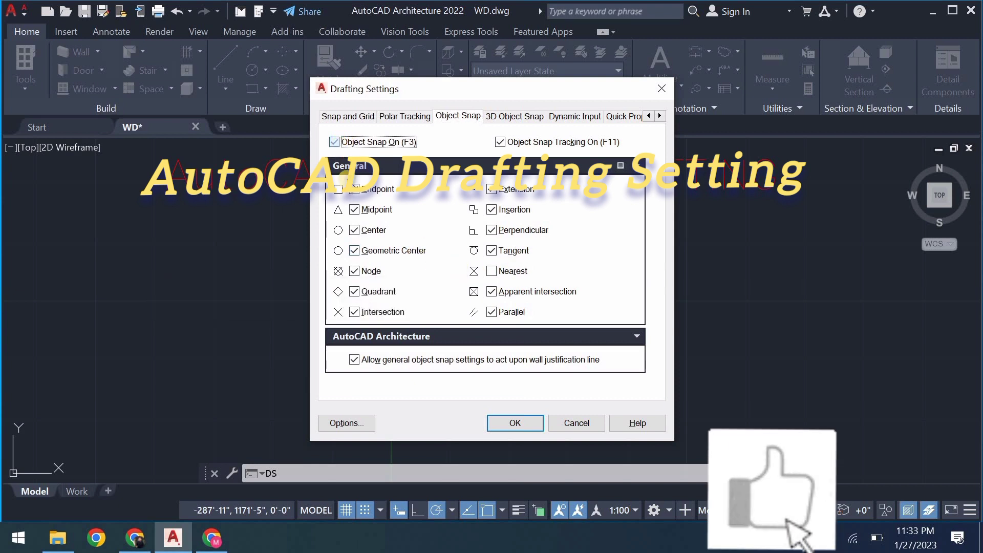
pyautogui.click(361, 252)
pyautogui.click(369, 296)
pyautogui.click(361, 312)
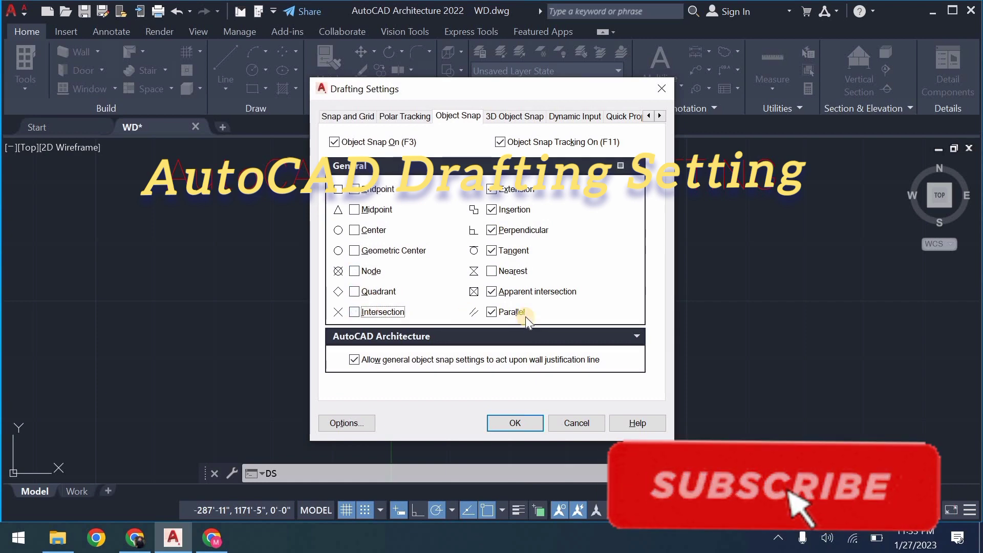
# Clear the Parallel, Apparent intersection, Tangent, Perpendicular, Insertion and Extension object snaps and apply the settings
pyautogui.click(523, 313)
pyautogui.click(521, 294)
pyautogui.click(516, 251)
pyautogui.click(517, 232)
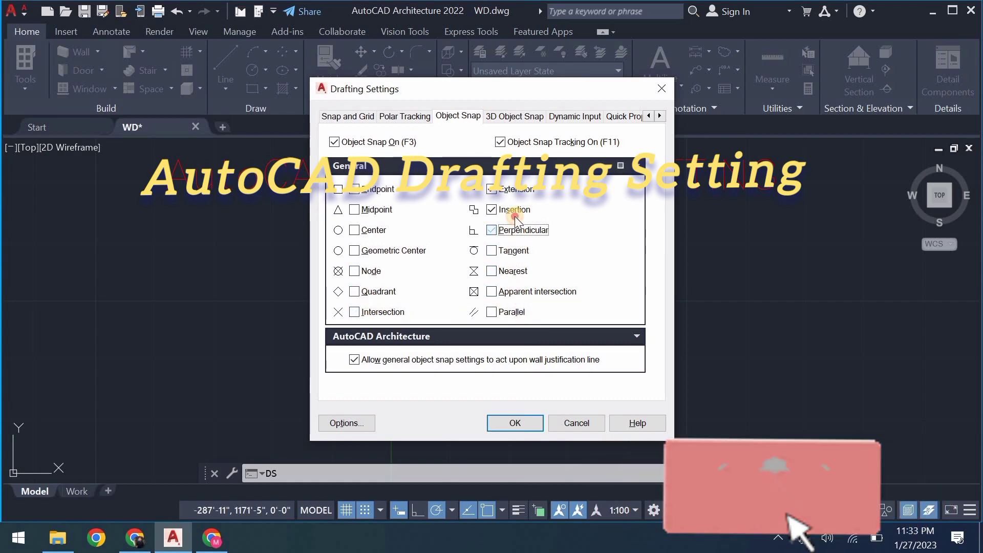
pyautogui.click(514, 212)
pyautogui.click(503, 422)
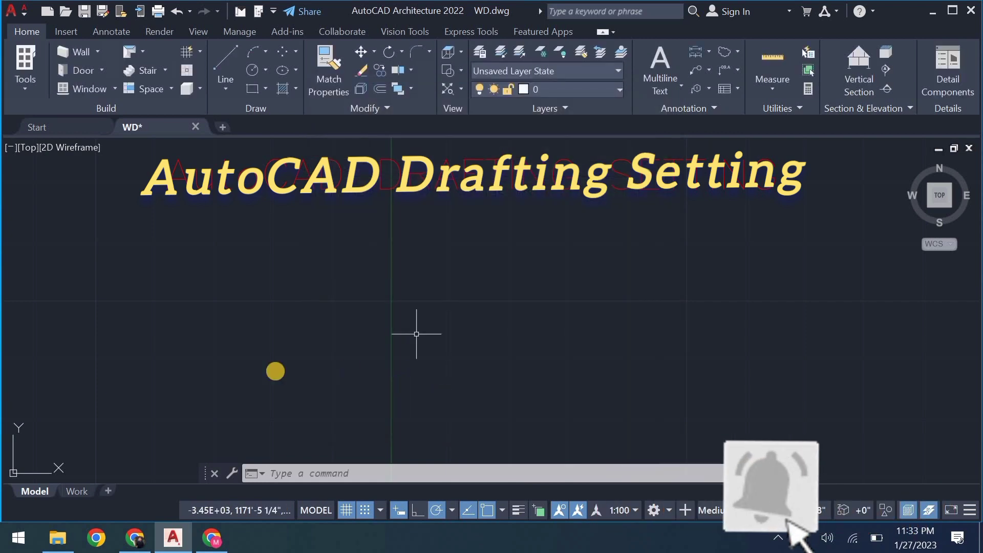
# Draw a long horizontal line across the drawing area below the red title text
pyautogui.write('l')
pyautogui.press('Return')
pyautogui.click(187, 369)
pyautogui.click(675, 370)
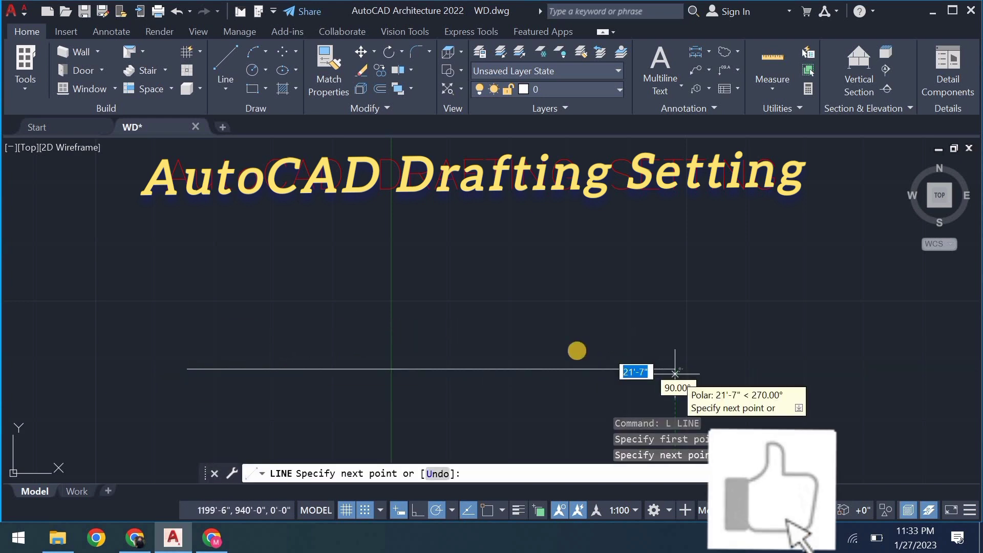
pyautogui.press('Return')
pyautogui.press('Escape')
# Try starting a second line near the middle of the horizontal line without object snaps, and cancel it
pyautogui.write('l')
pyautogui.press('Return')
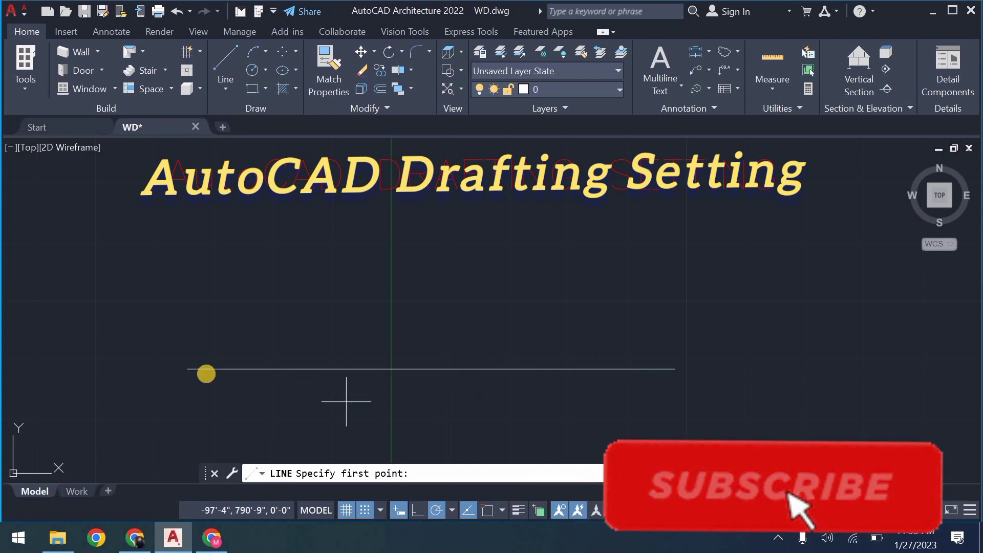
pyautogui.click(417, 375)
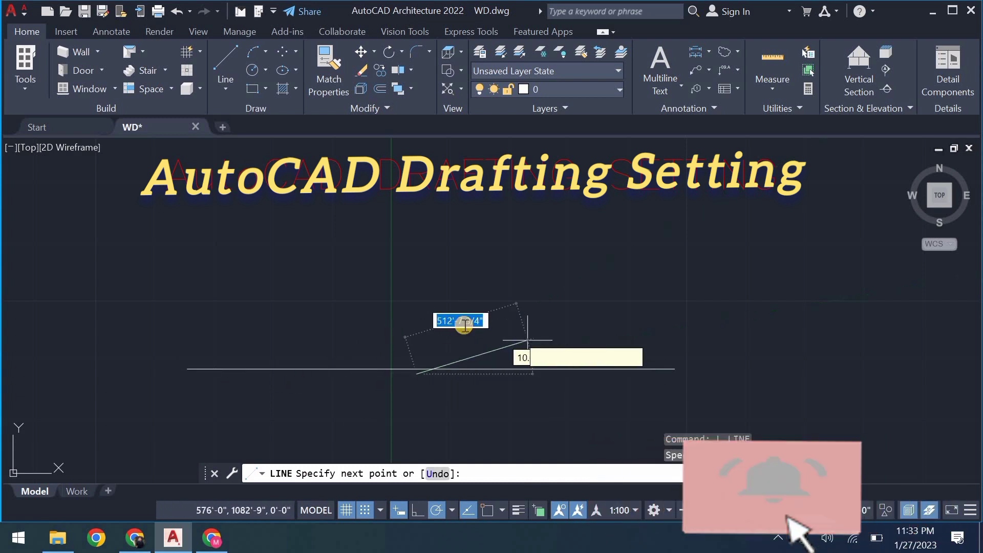
pyautogui.scroll(-4, 439, 325)
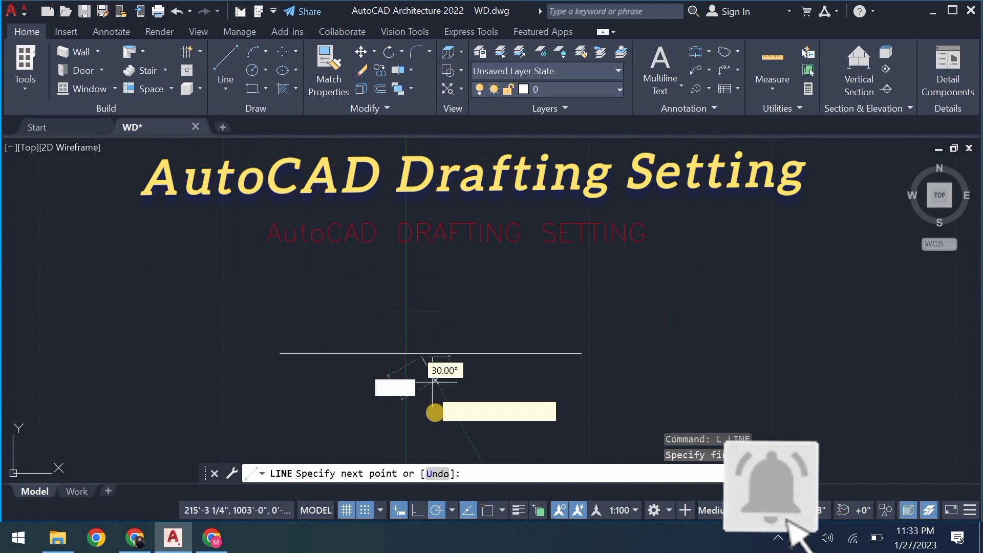
pyautogui.press('Escape')
pyautogui.press('Escape')
pyautogui.press('Escape')
pyautogui.press('Escape')
pyautogui.scroll(4, 594, 261)
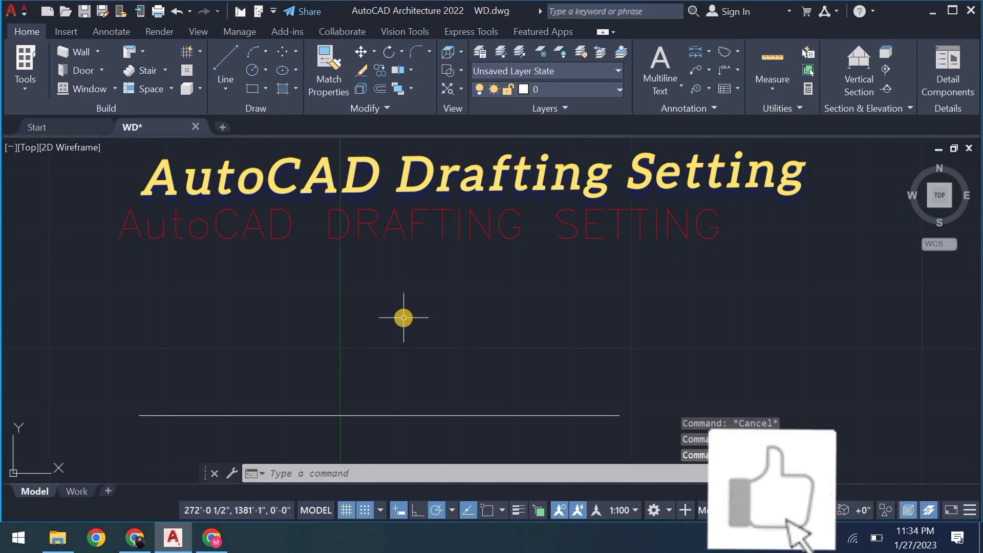
# Reopen the Object Snap drafting settings and enable the Tangent, Perpendicular, Insertion and Extension snaps
pyautogui.write('DS')
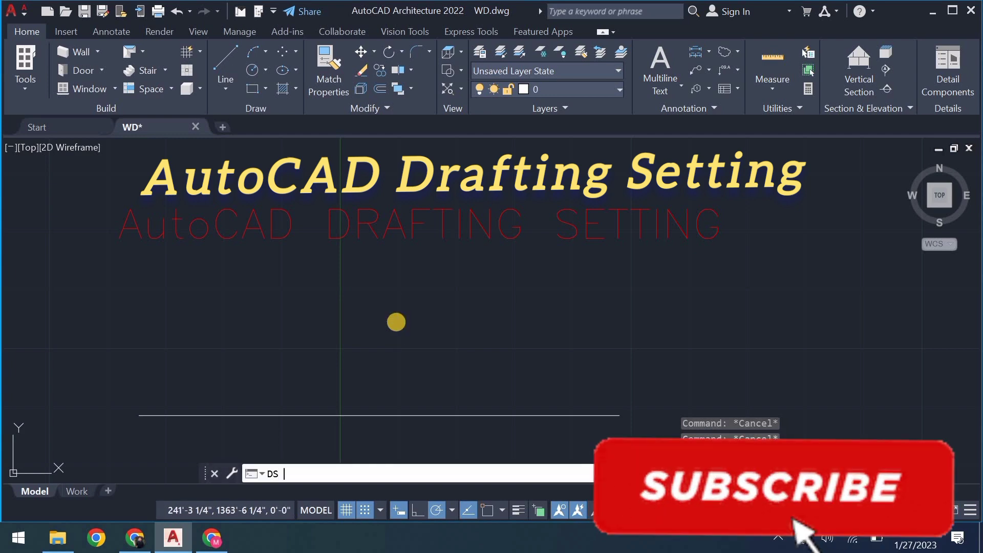
pyautogui.press('Return')
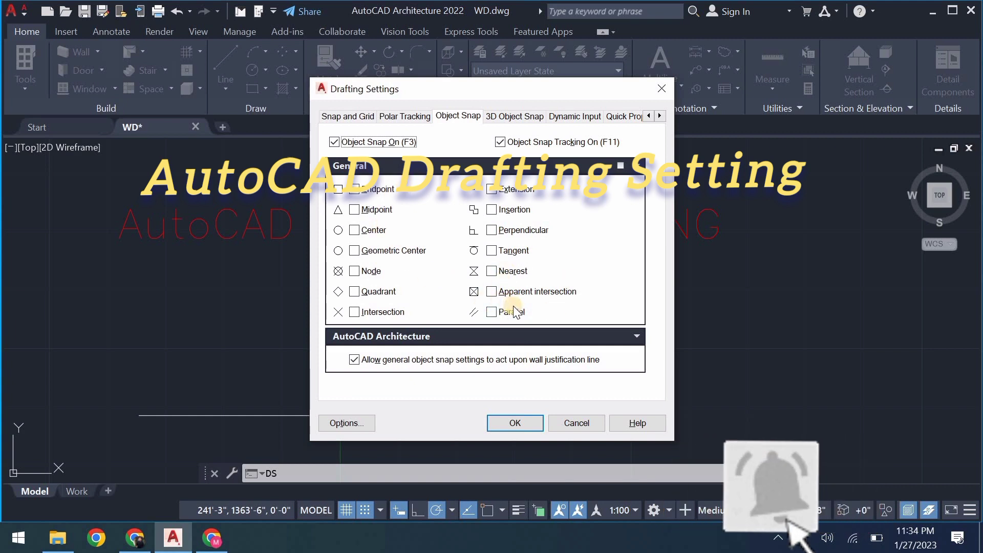
pyautogui.click(491, 271)
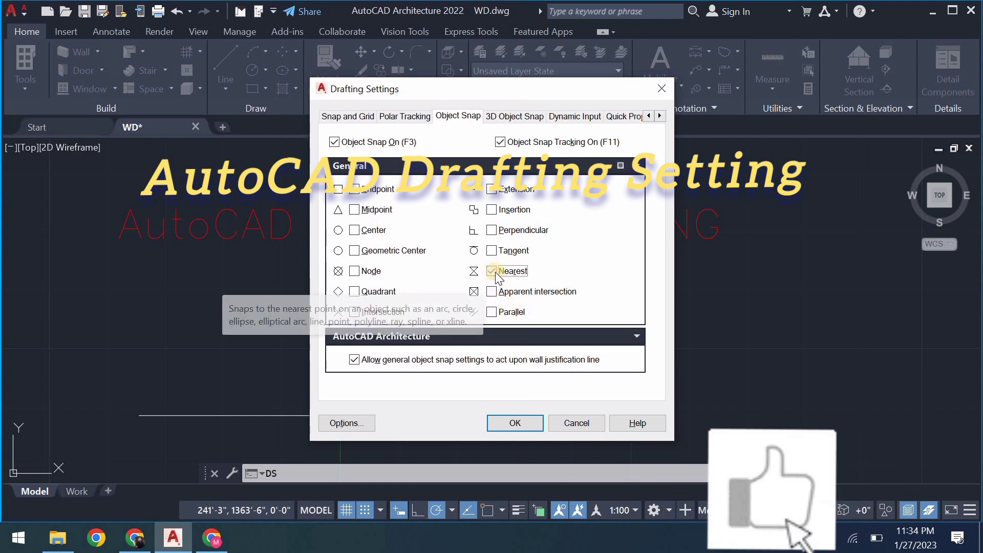
pyautogui.click(492, 230)
pyautogui.click(492, 210)
pyautogui.click(500, 189)
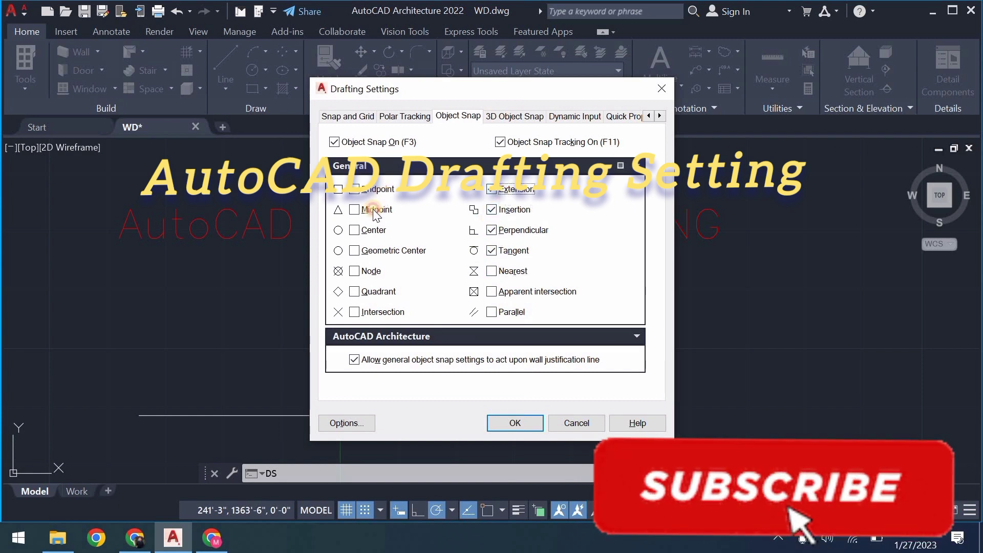
# Enable Endpoint, Midpoint, Center, Geometric Center, Node, Quadrant, Intersection, Apparent intersection and Parallel snaps, leaving Nearest off
pyautogui.click(370, 230)
pyautogui.click(367, 250)
pyautogui.click(368, 272)
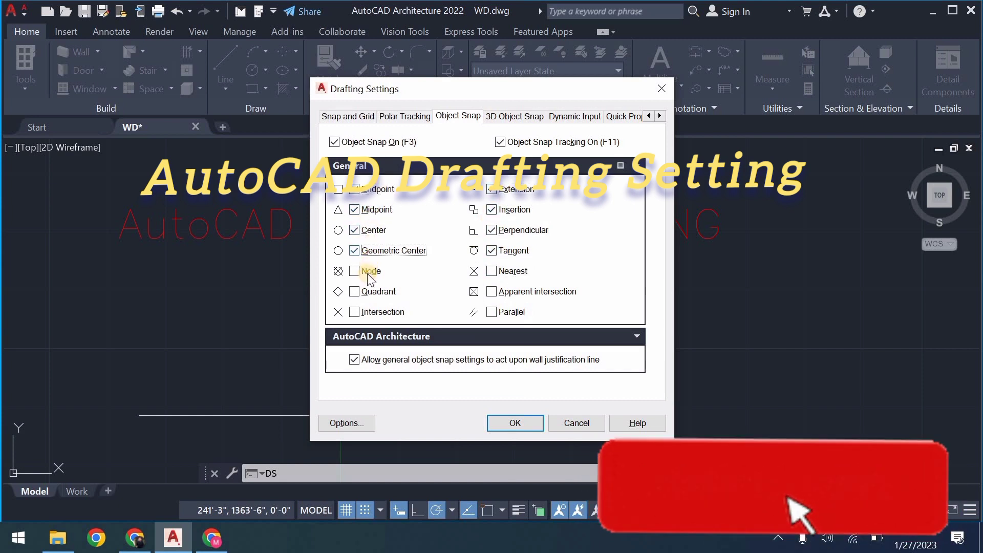
pyautogui.click(354, 292)
pyautogui.click(367, 312)
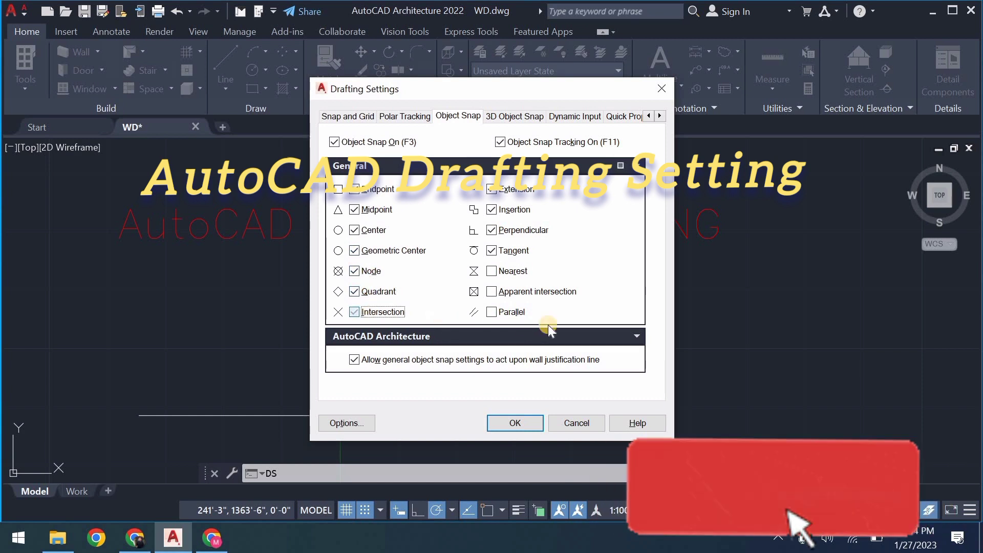
pyautogui.click(509, 273)
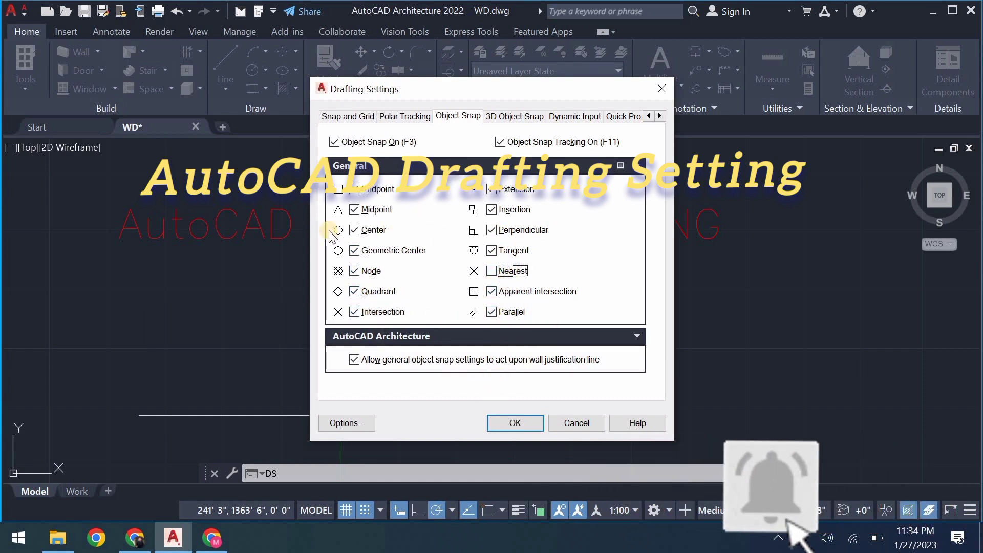
# Apply the snap modes with Object Snap turned off and try starting a line on the horizontal line
pyautogui.click(336, 142)
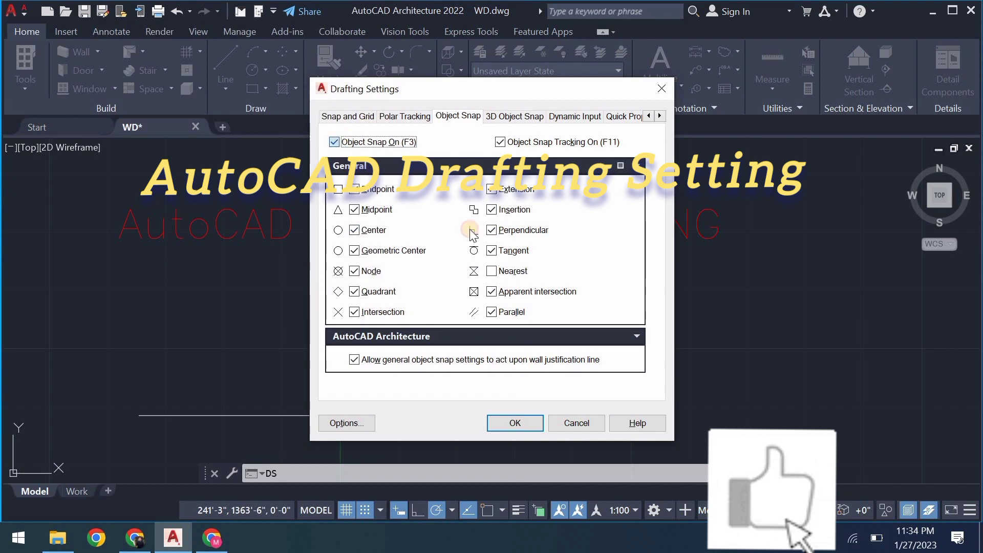
pyautogui.click(514, 423)
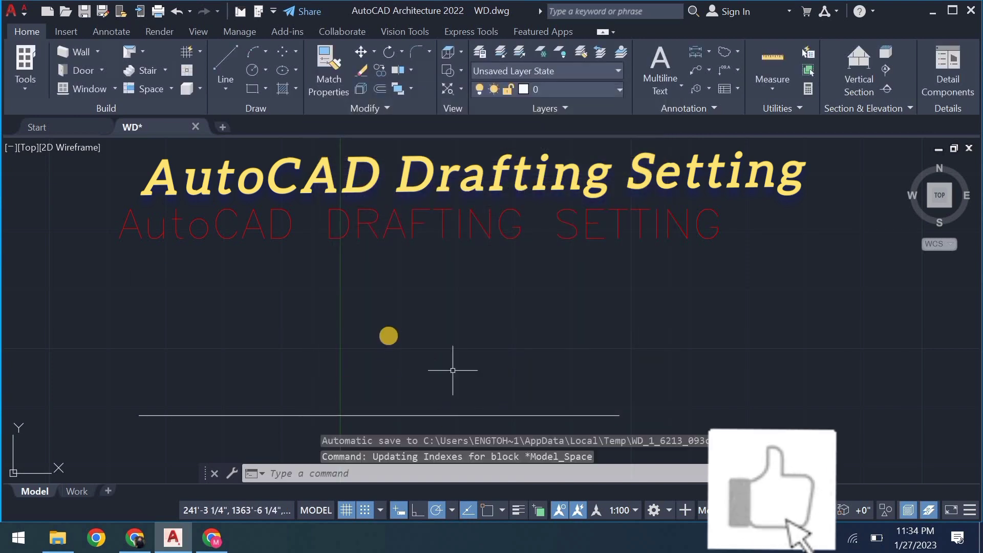
pyautogui.press('Escape')
pyautogui.write('l')
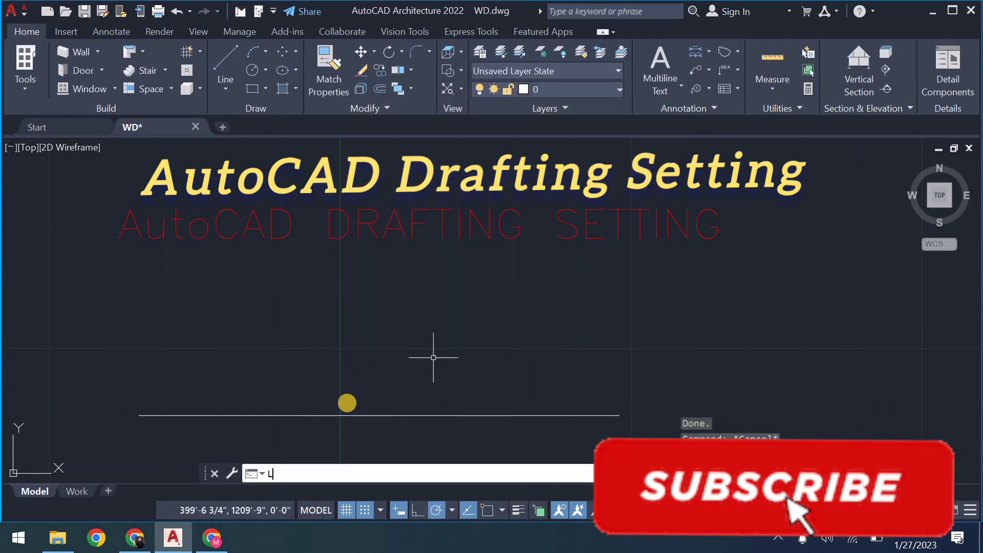
pyautogui.press('Return')
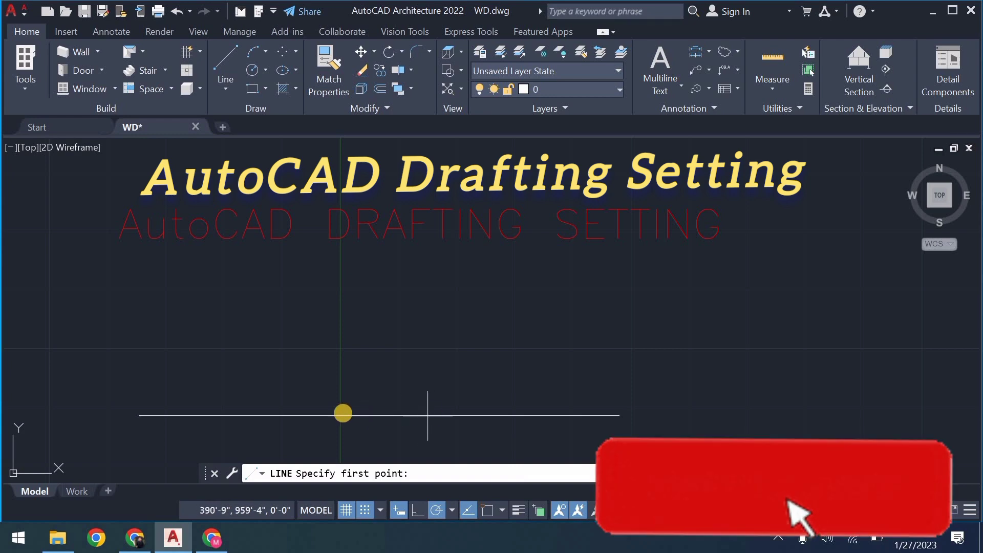
pyautogui.press('Escape')
# Turn Object Snap on in the Drafting Settings and apply it
pyautogui.write('DS')
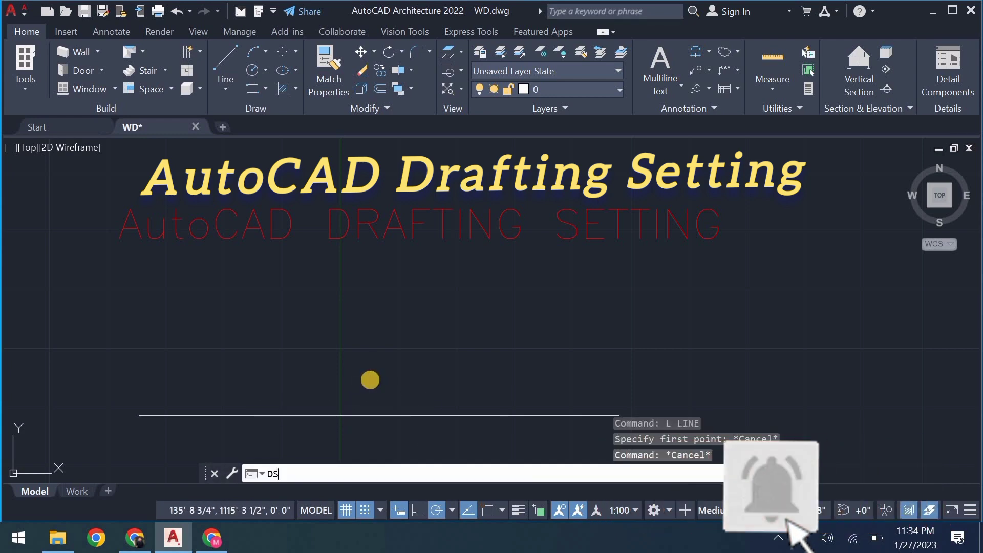
pyautogui.press('Return')
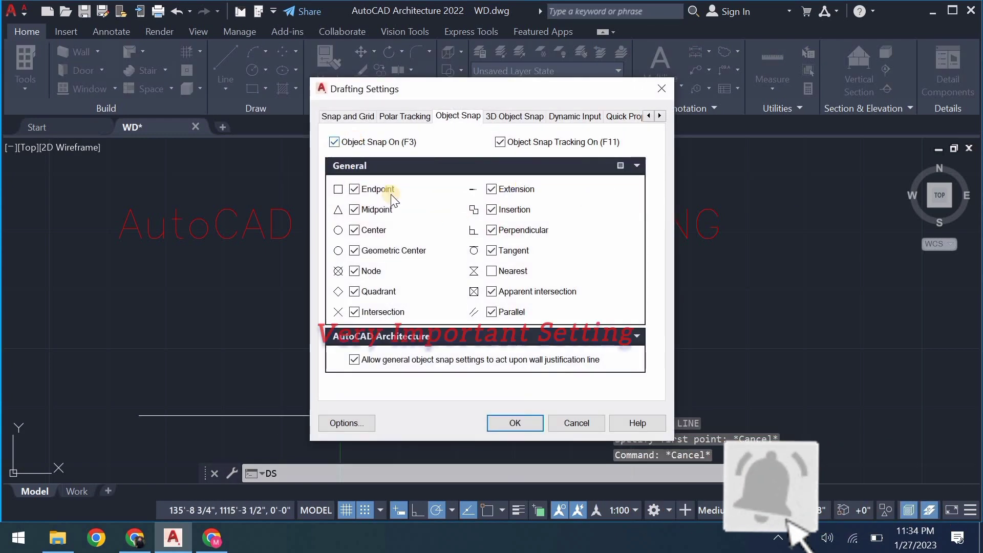
pyautogui.click(510, 426)
# Draw two connected line segments starting from the midpoint of the horizontal line
pyautogui.write('L')
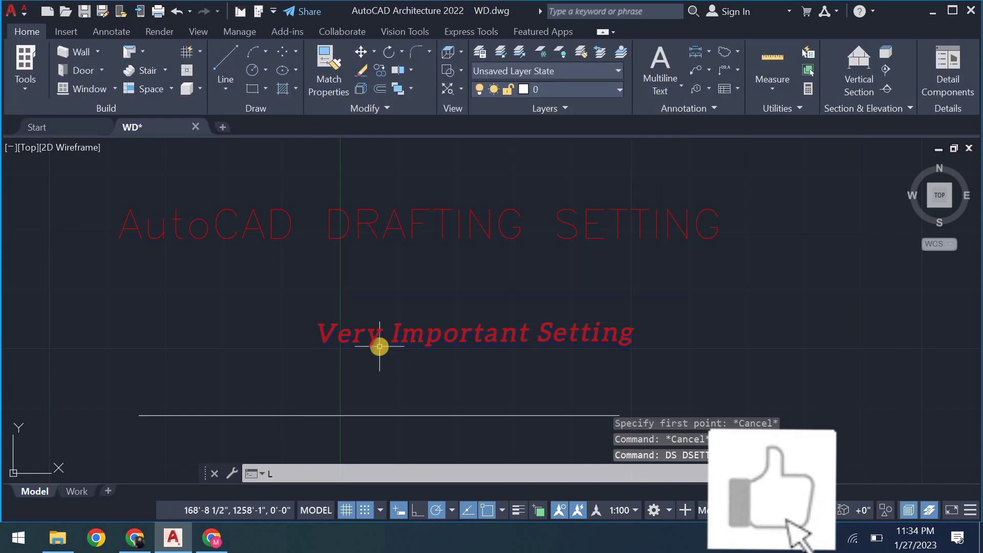
pyautogui.press('Return')
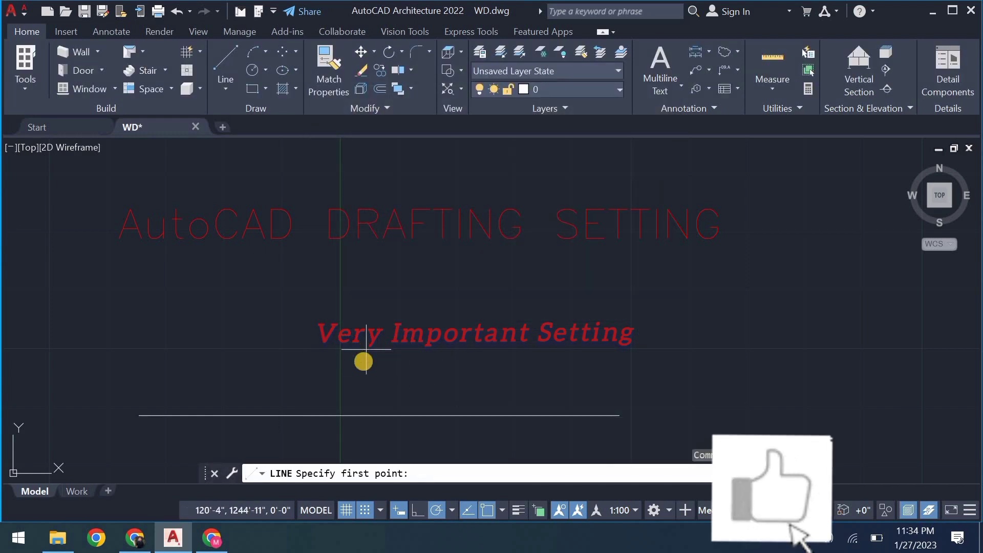
pyautogui.click(379, 416)
pyautogui.click(470, 337)
pyautogui.click(251, 318)
pyautogui.press('Return')
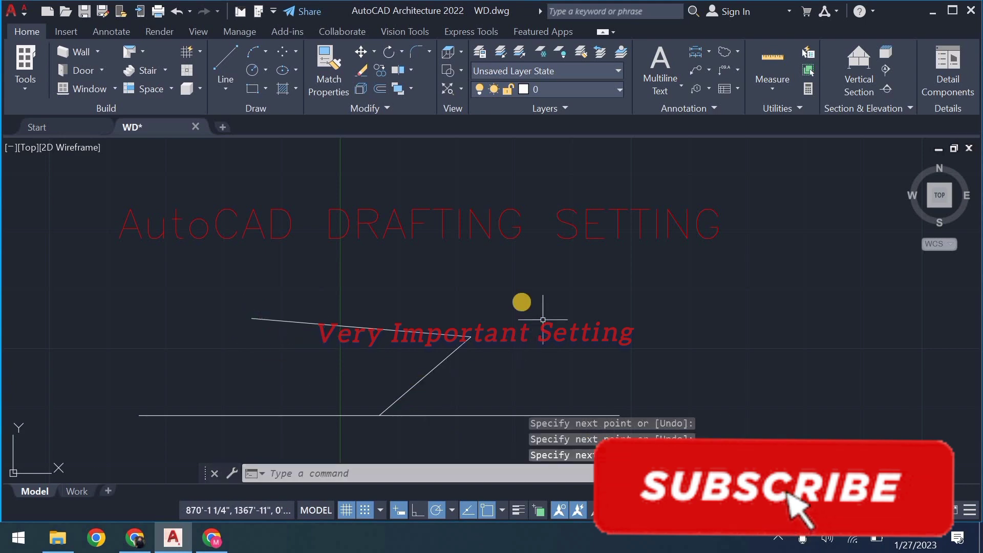
# Erase the two connected test segments and the horizontal line
pyautogui.click(543, 320)
pyautogui.click(322, 382)
pyautogui.press('Delete')
pyautogui.click(502, 347)
pyautogui.click(282, 454)
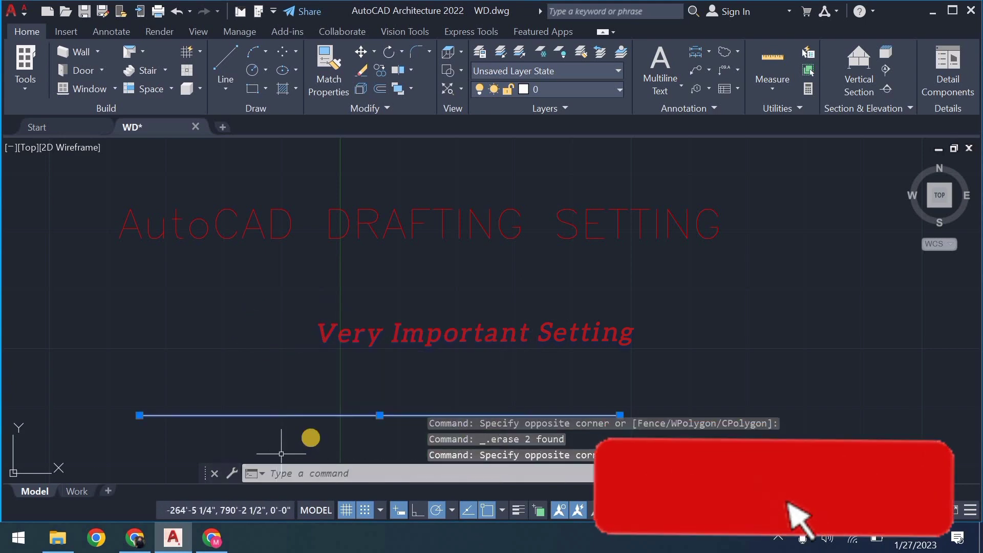
pyautogui.press('Delete')
pyautogui.press('Escape')
# Turn off Object Snap Tracking in the Drafting Settings, leaving Object Snap off, and apply it
pyautogui.write('DS')
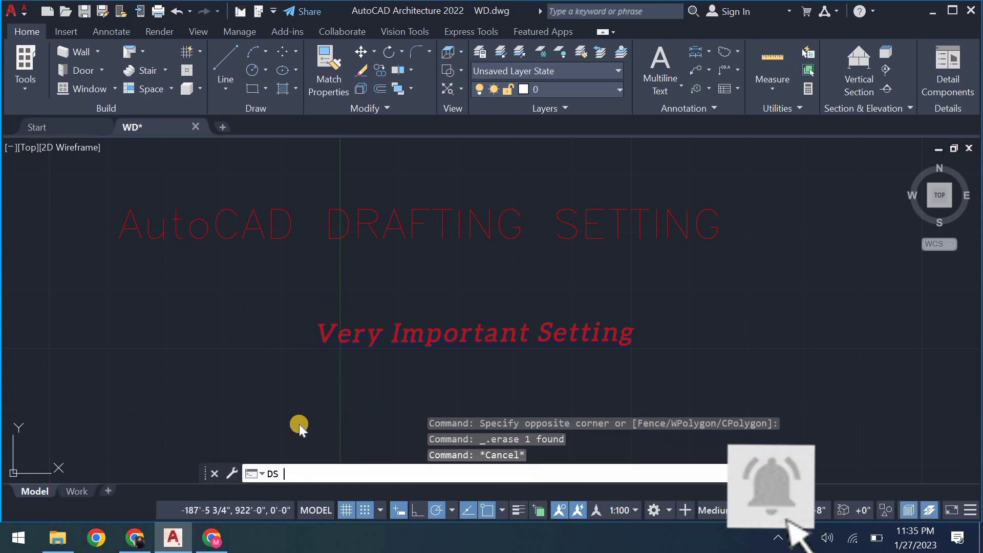
pyautogui.press('Return')
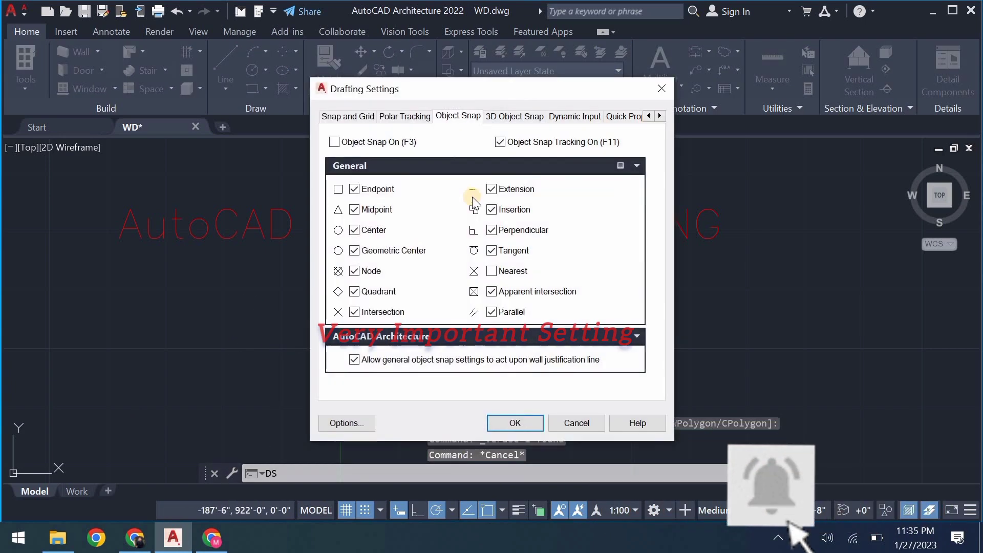
pyautogui.click(542, 143)
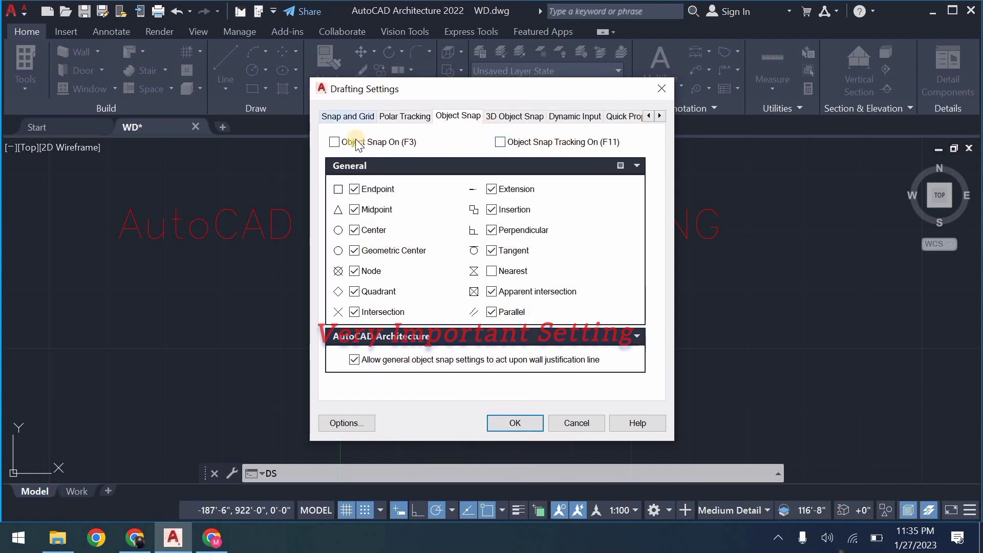
pyautogui.click(518, 424)
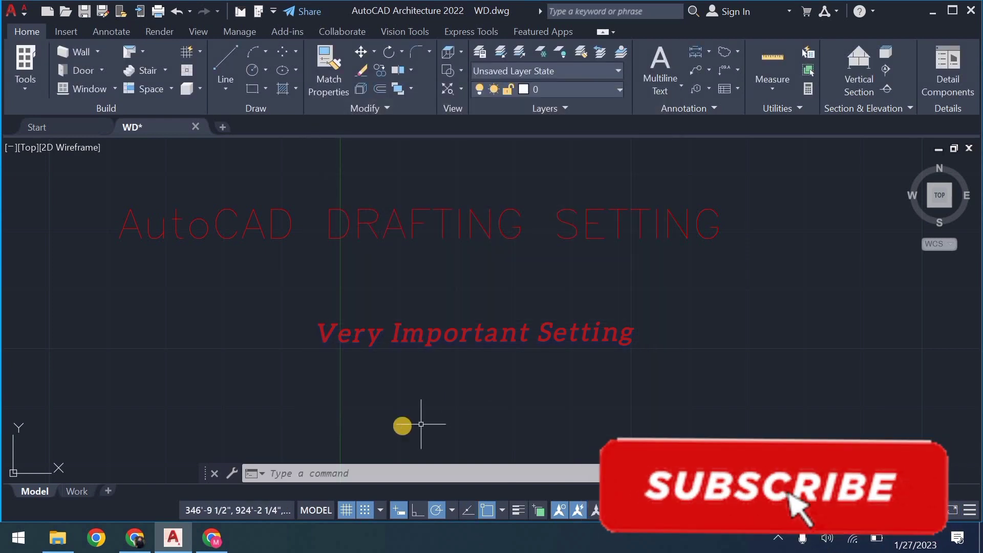
# Draw a rectangle from four line segments below the AutoCAD DRAFTING SETTING title
pyautogui.write('l')
pyautogui.press('Return')
pyautogui.click(329, 429)
pyautogui.click(553, 429)
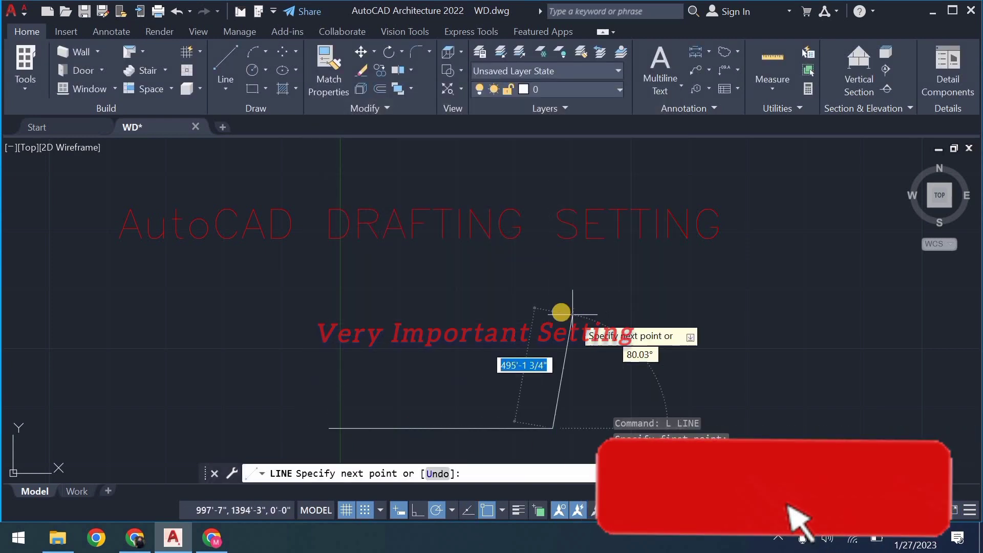
pyautogui.click(553, 312)
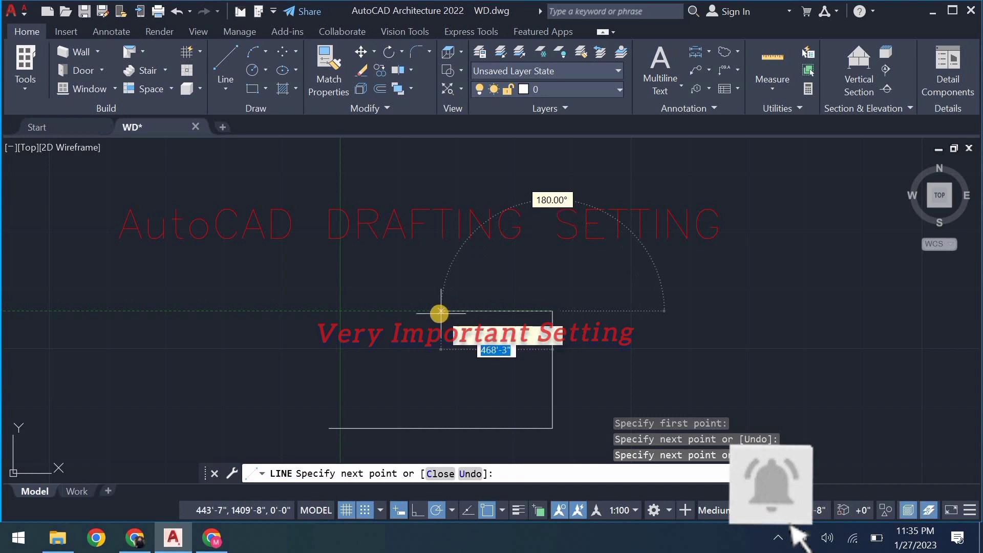
pyautogui.click(329, 312)
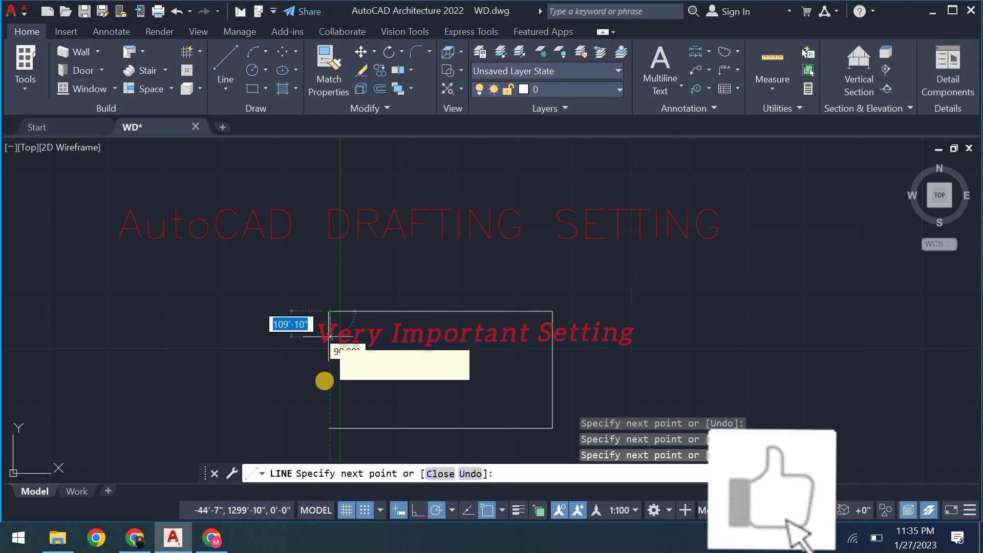
pyautogui.click(330, 428)
pyautogui.press('Escape')
pyautogui.press('Escape')
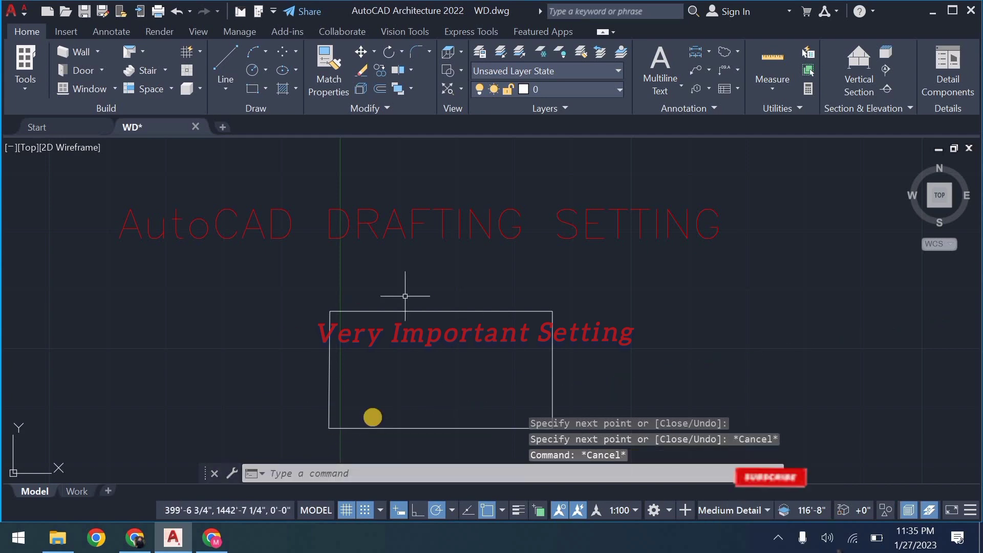
pyautogui.press('Escape')
# Turn Object Snap Tracking back on in the Drafting Settings and examine the 3D object snap modes
pyautogui.write('DS')
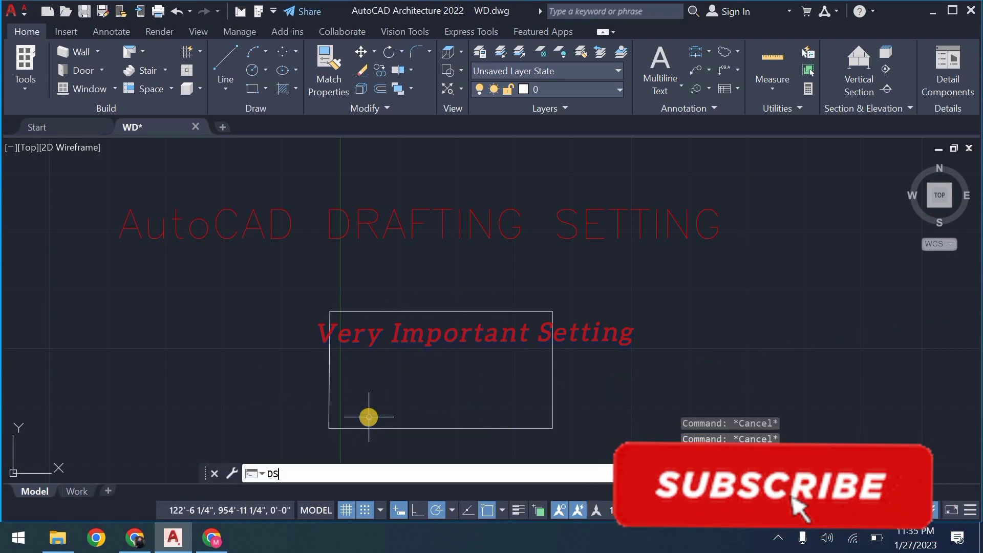
pyautogui.press('Return')
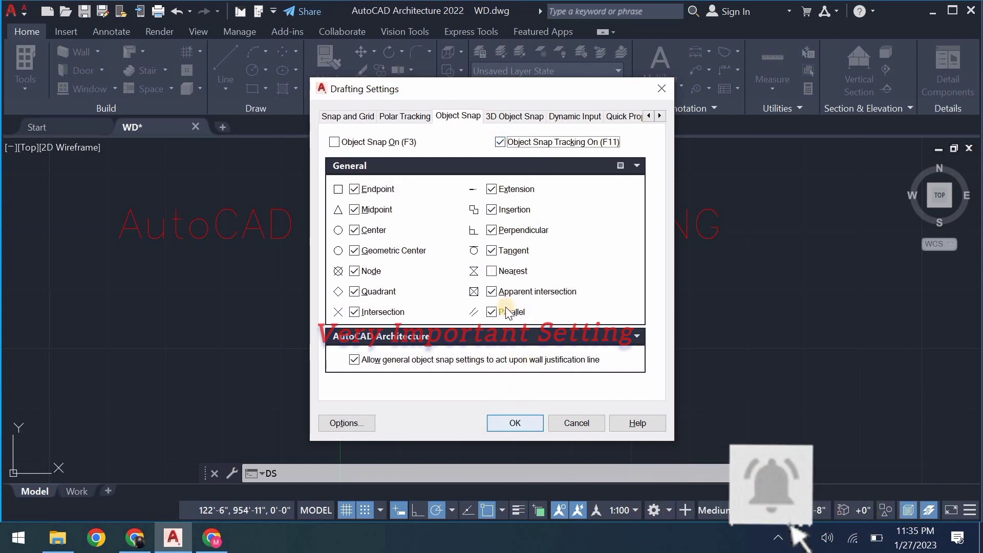
pyautogui.click(506, 117)
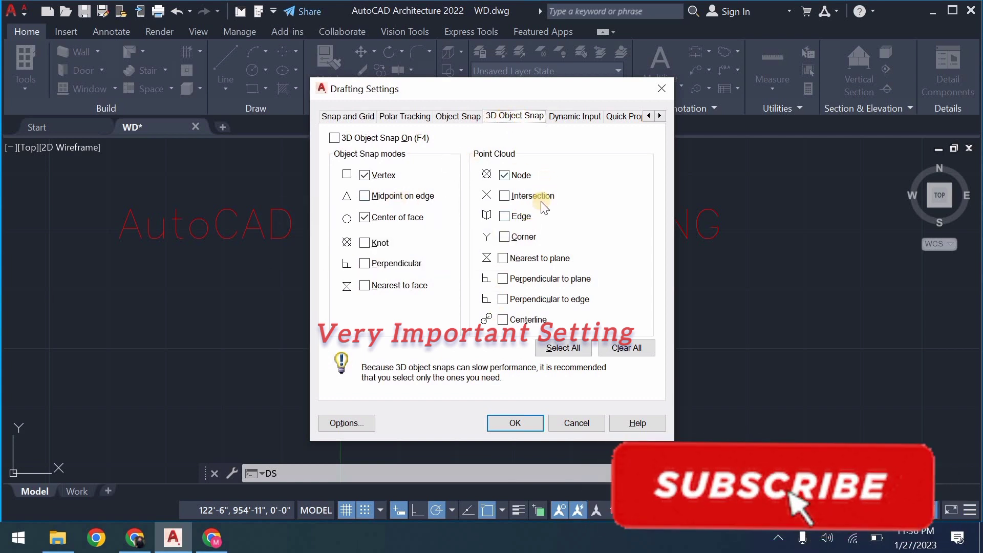
# Enable Pointer Input in the dynamic input settings and apply the Drafting Settings
pyautogui.click(573, 117)
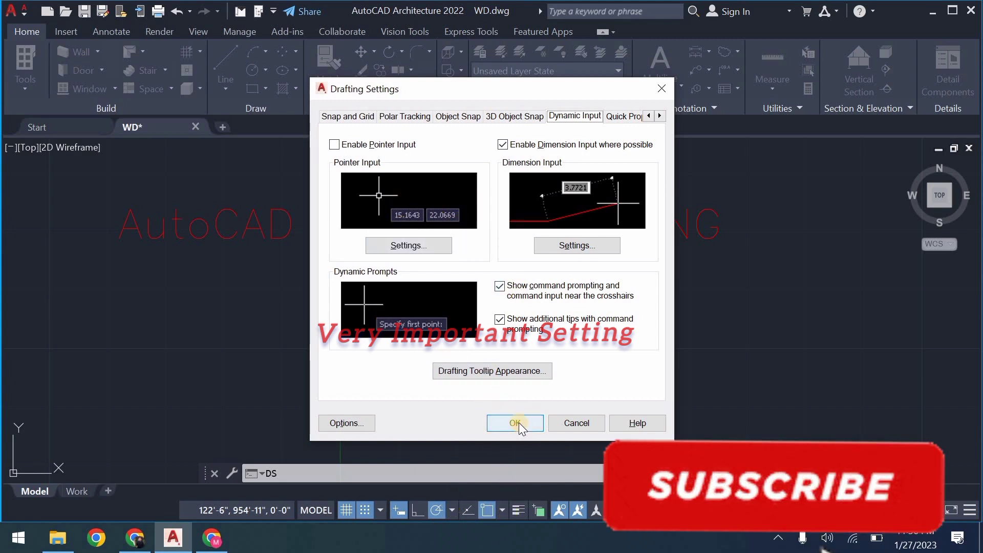
pyautogui.click(335, 146)
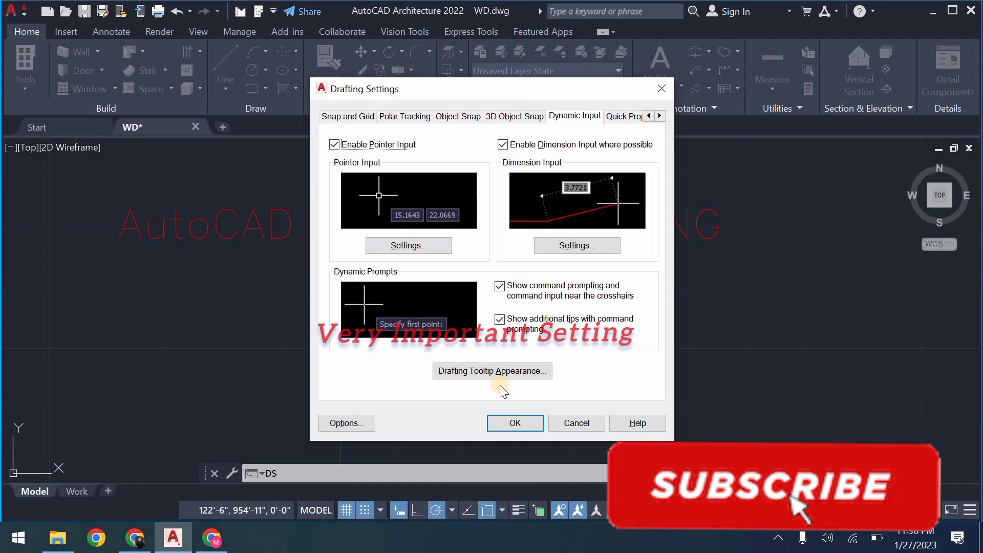
pyautogui.click(512, 423)
# Try starting a line beside the rectangle to test the dynamic input, without completing it
pyautogui.press('l')
pyautogui.press('Return')
pyautogui.click(589, 368)
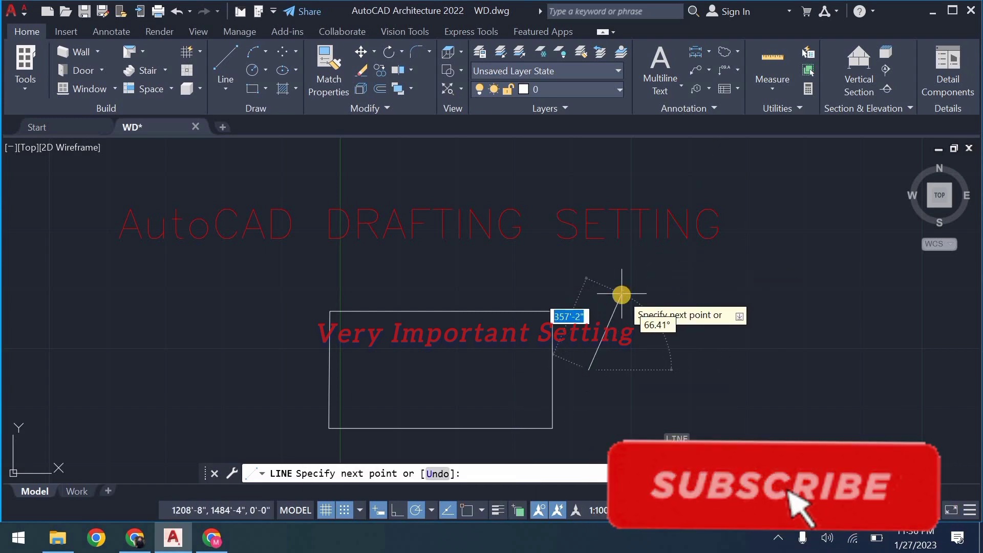
pyautogui.press('Escape')
pyautogui.press('Escape')
# Open the program's drafting options from the Drafting Settings and enlarge the AutoSnap marker size
pyautogui.write('DS')
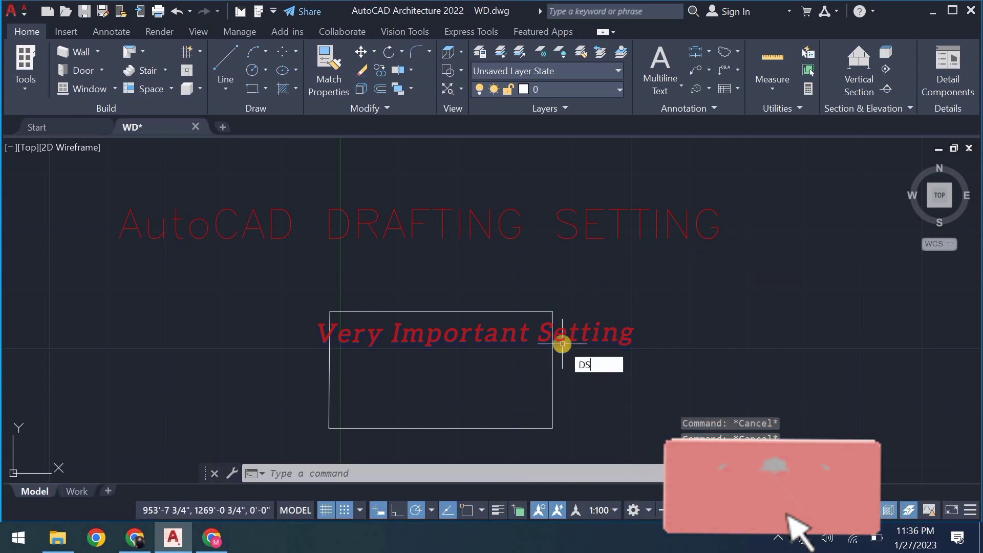
pyautogui.press('Return')
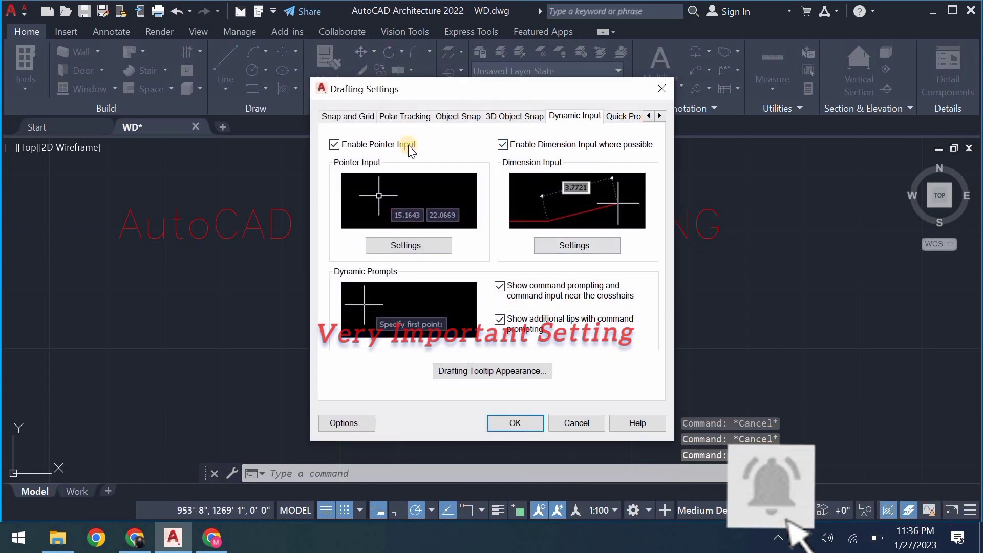
pyautogui.click(353, 423)
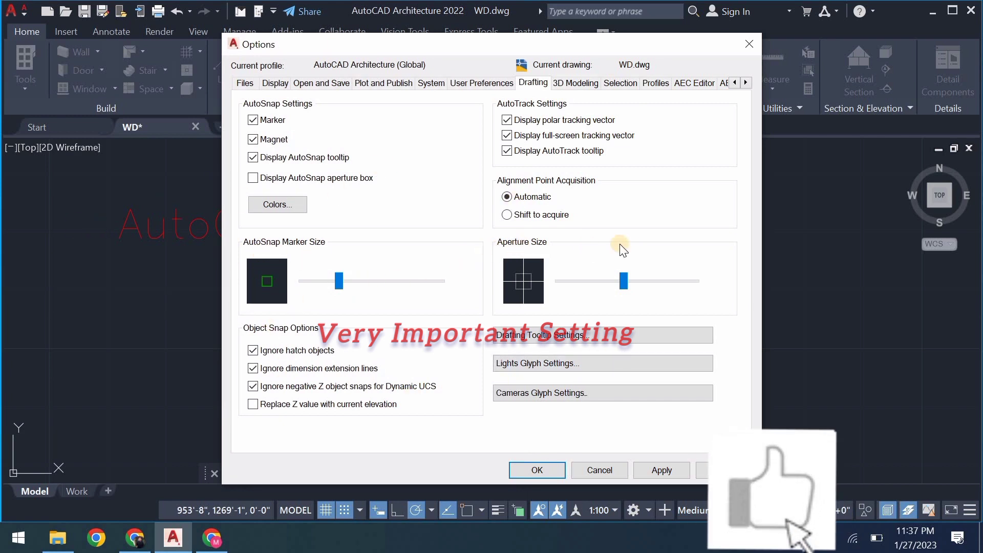
pyautogui.moveTo(339, 281)
pyautogui.mouseDown()
pyautogui.moveTo(401, 282)
pyautogui.moveTo(375, 282)
pyautogui.moveTo(392, 284)
pyautogui.mouseUp()
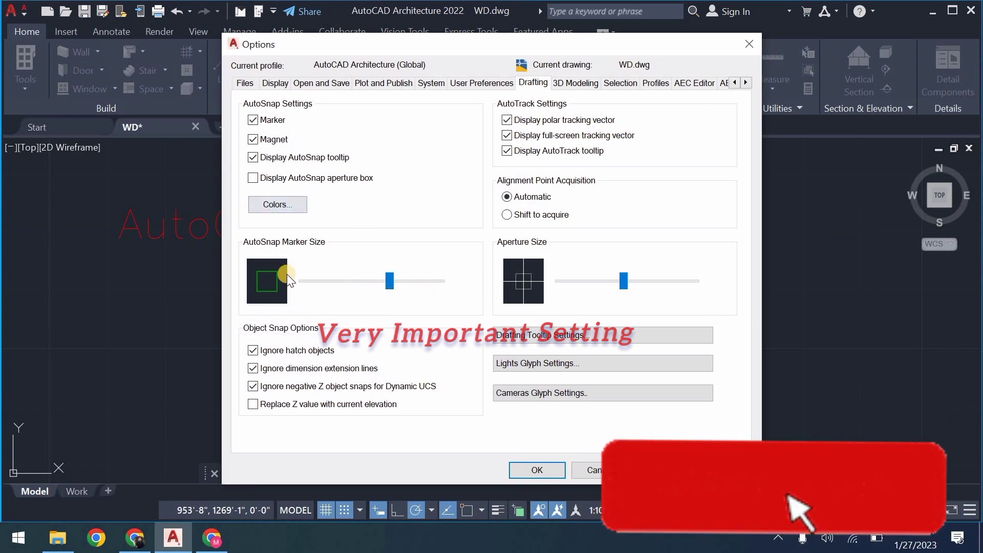
# Review the Display options and the file formats available for saving, keeping AutoCAD 2018 Drawing (*.dwg)
pyautogui.click(275, 83)
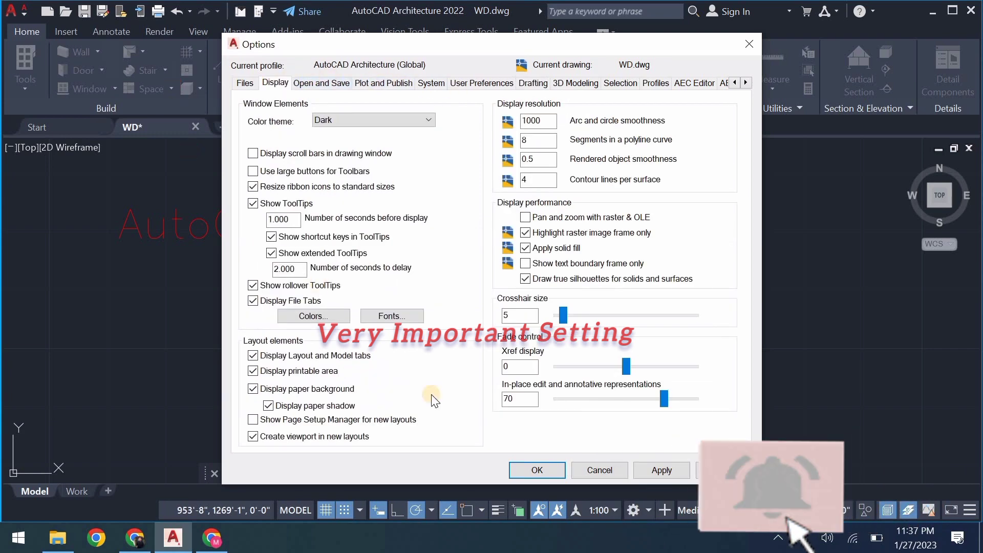
pyautogui.click(321, 83)
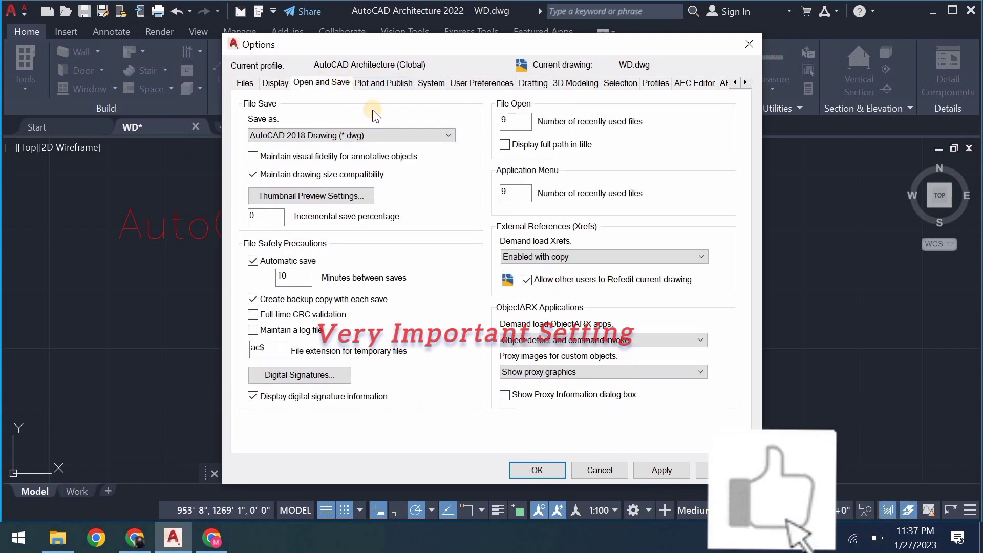
pyautogui.click(432, 136)
pyautogui.click(426, 148)
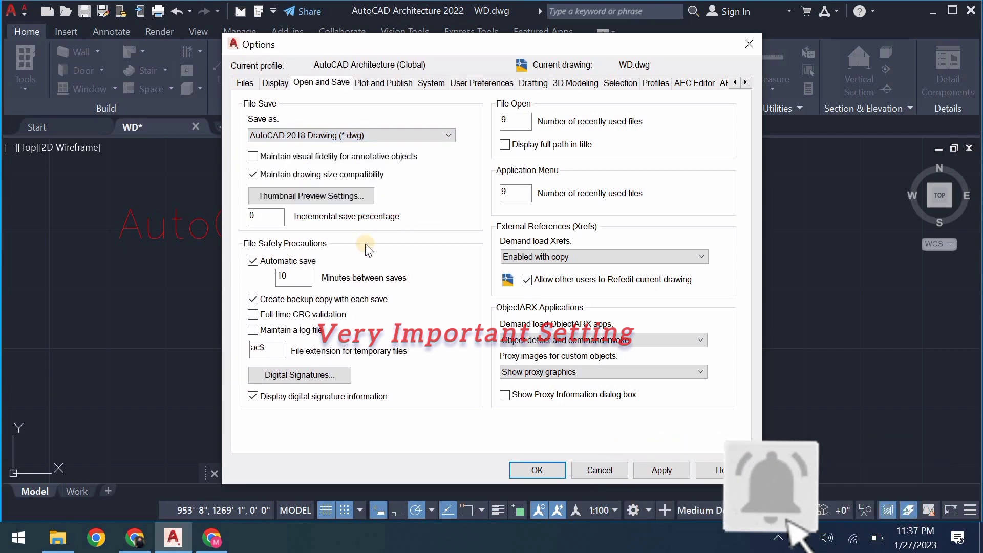
pyautogui.click(398, 133)
pyautogui.scroll(1, 328, 165)
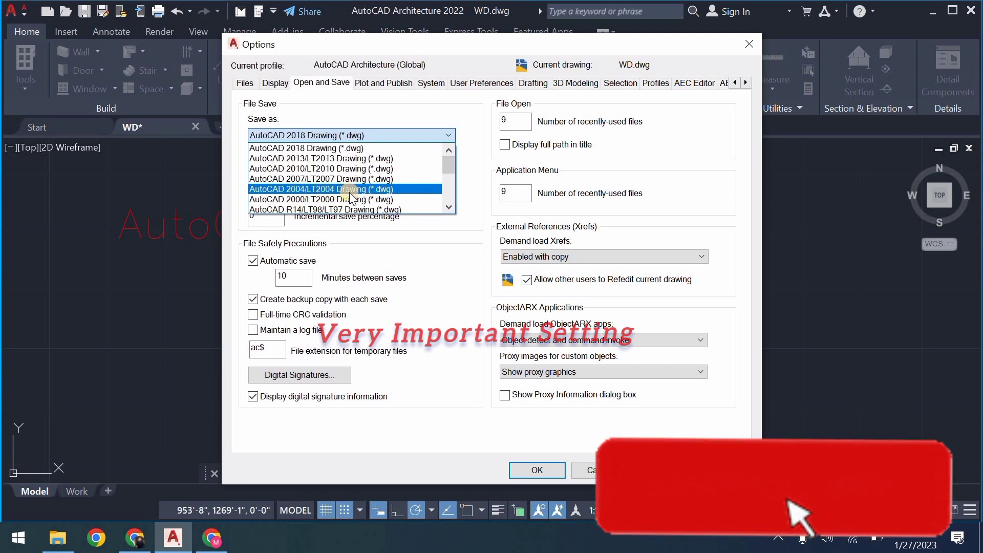
pyautogui.click(386, 282)
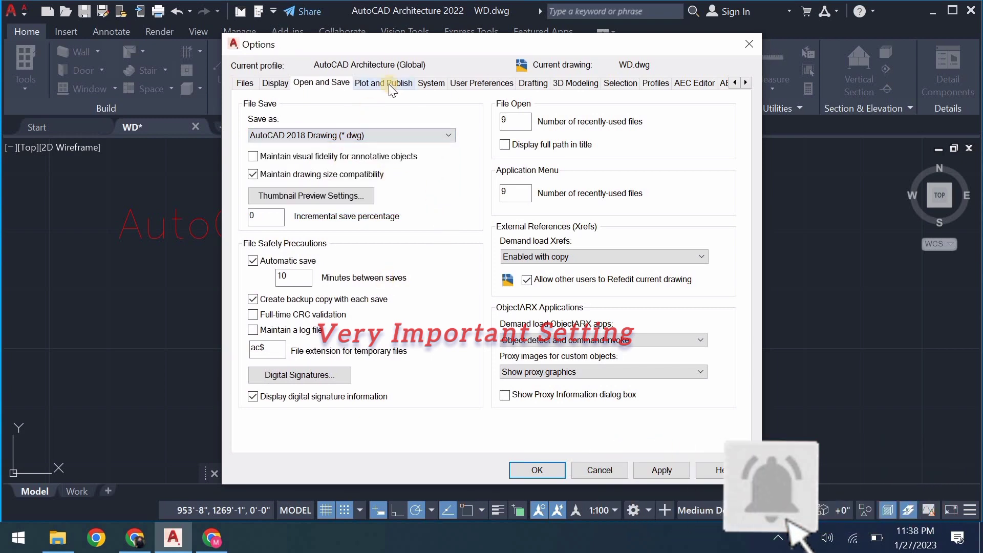
# Look through the Drafting, Plot and Publish, and Files options
pyautogui.click(565, 85)
pyautogui.click(533, 83)
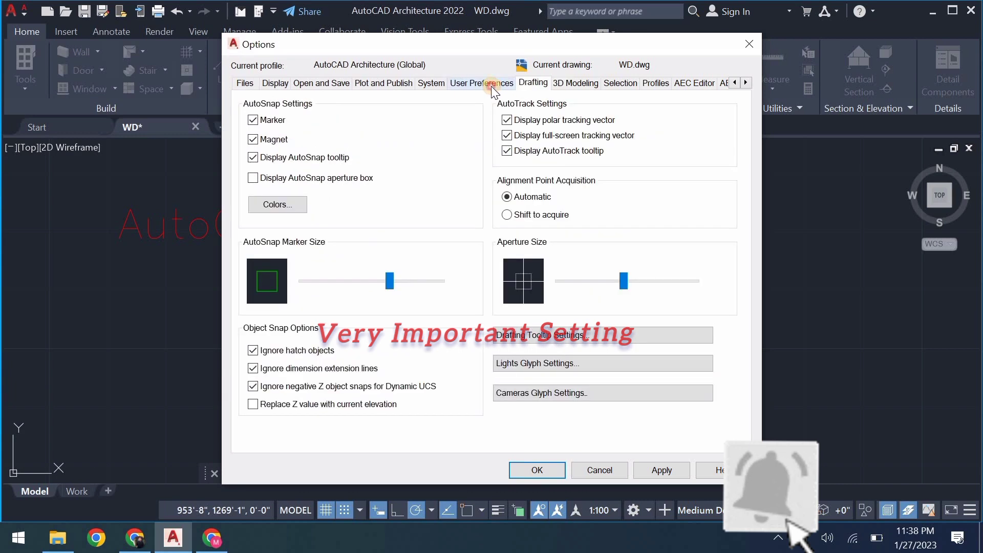
pyautogui.click(383, 83)
pyautogui.click(244, 83)
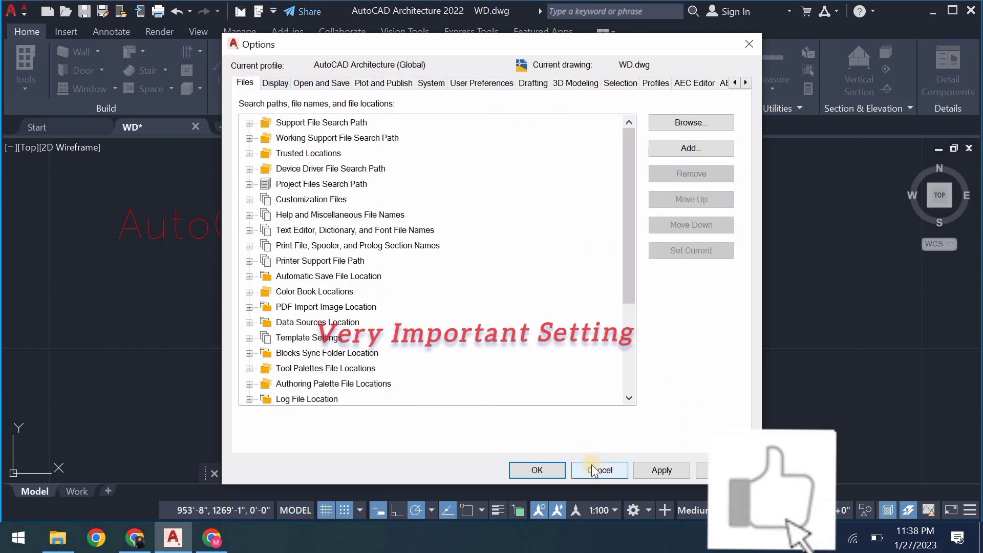